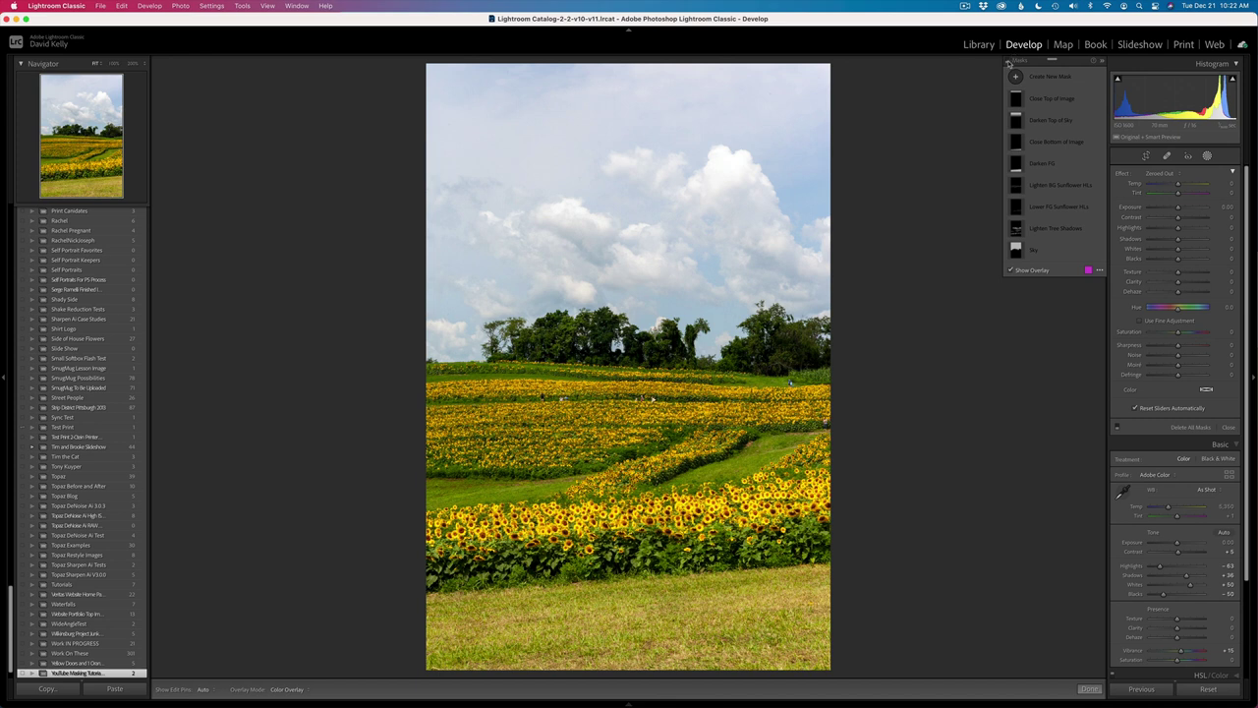
pyautogui.click(1011, 62)
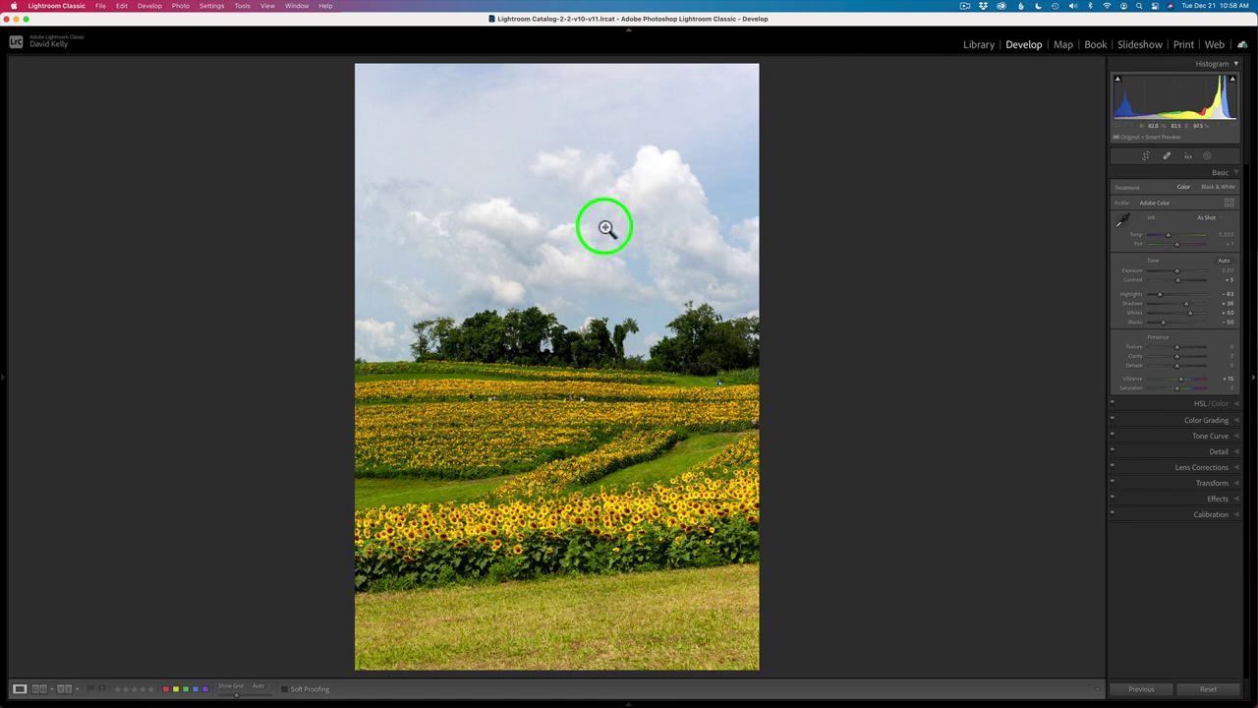
# Step: Create a mask with Select Sky and check the overlay colour settings without changing them
pyautogui.click(1209, 157)
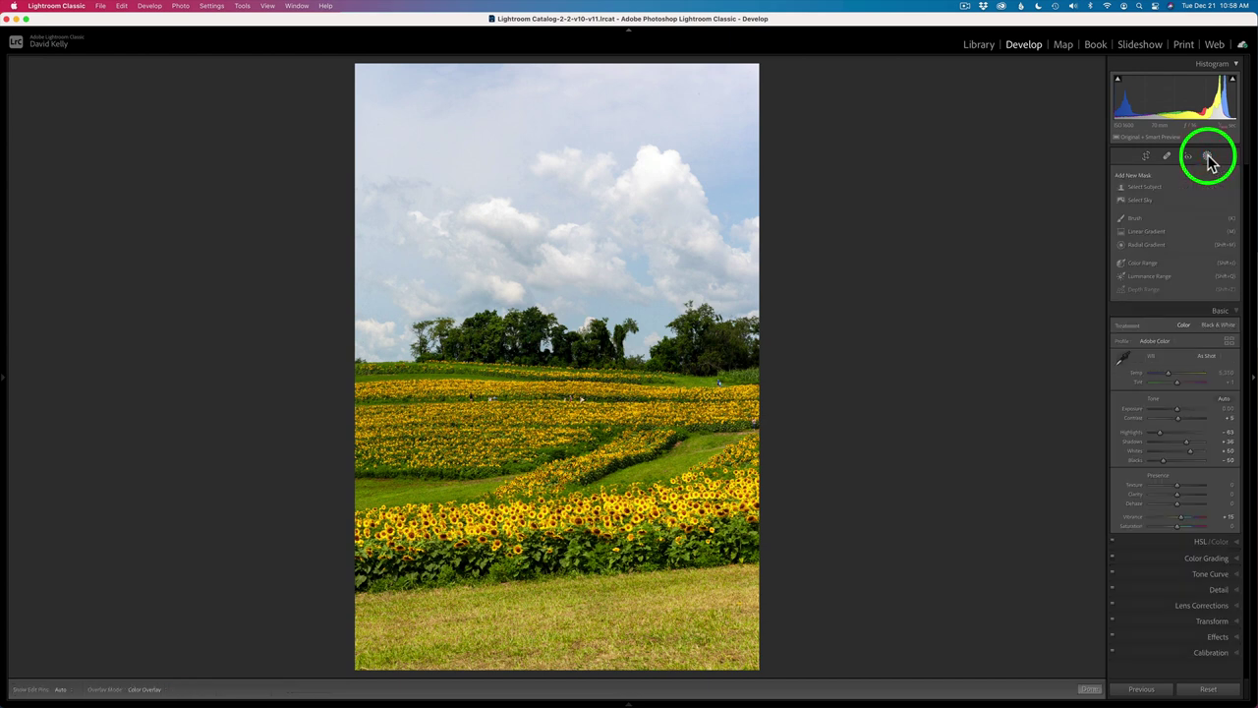
pyautogui.click(1150, 201)
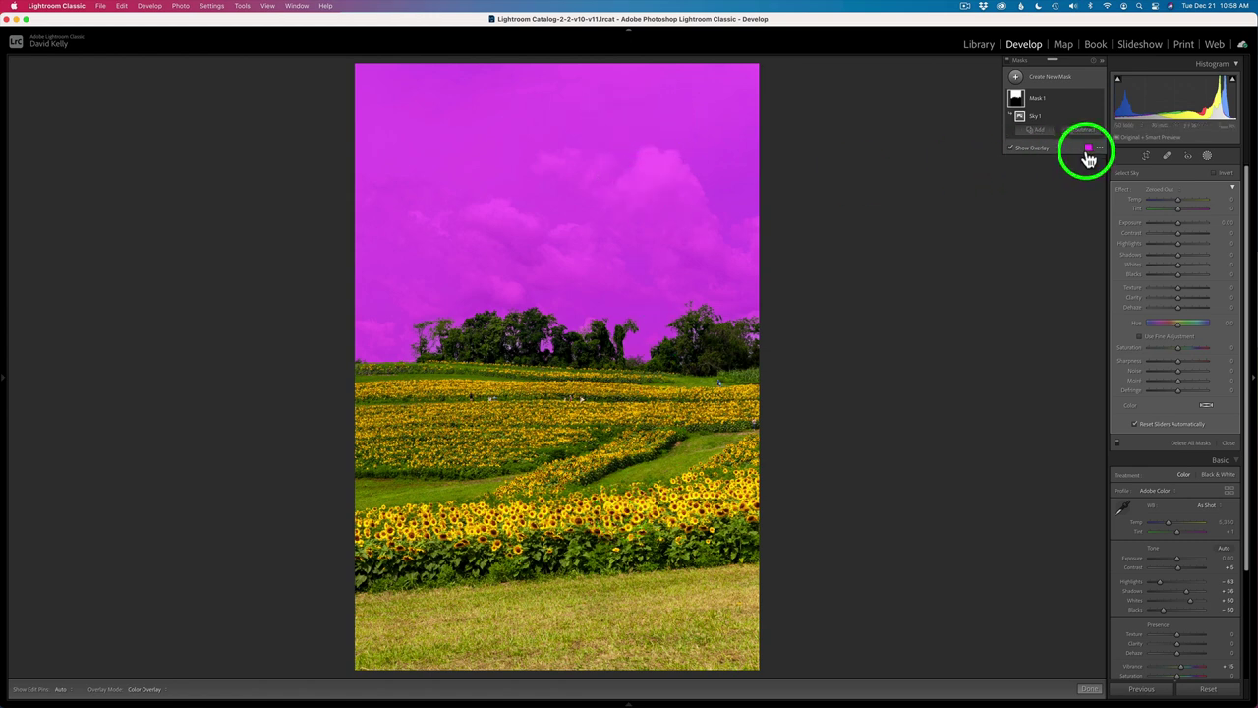
pyautogui.click(1089, 149)
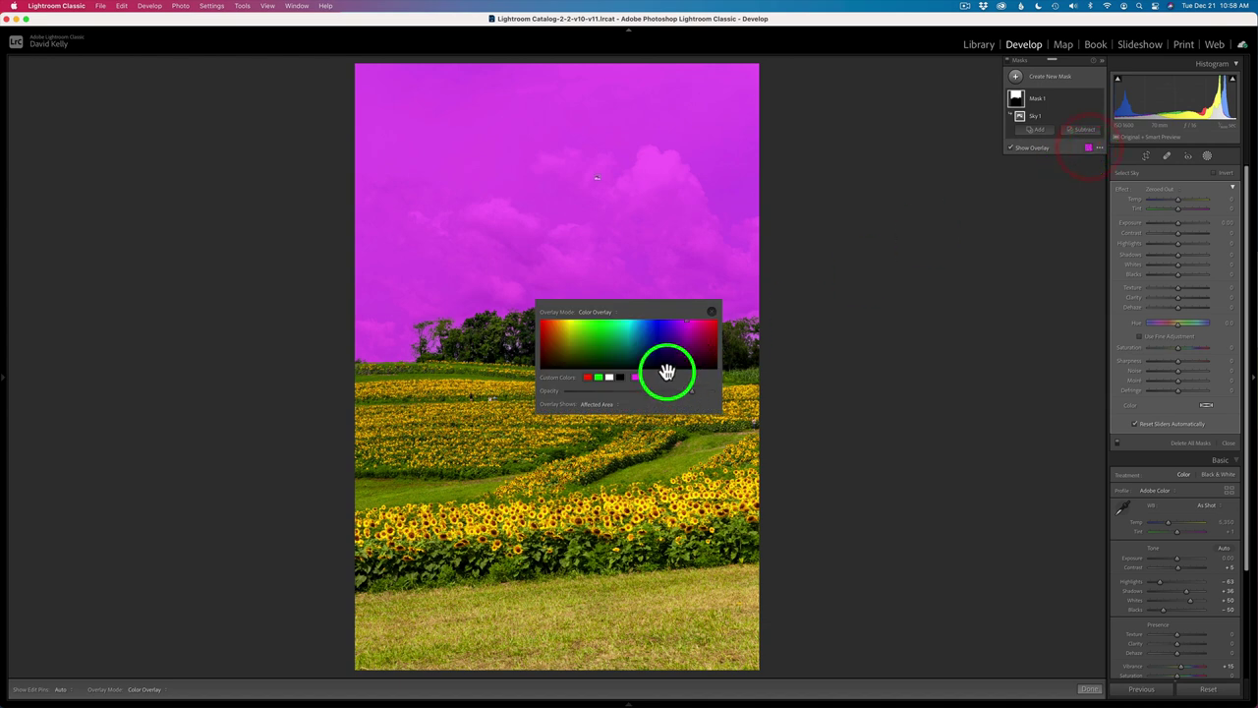
pyautogui.click(713, 313)
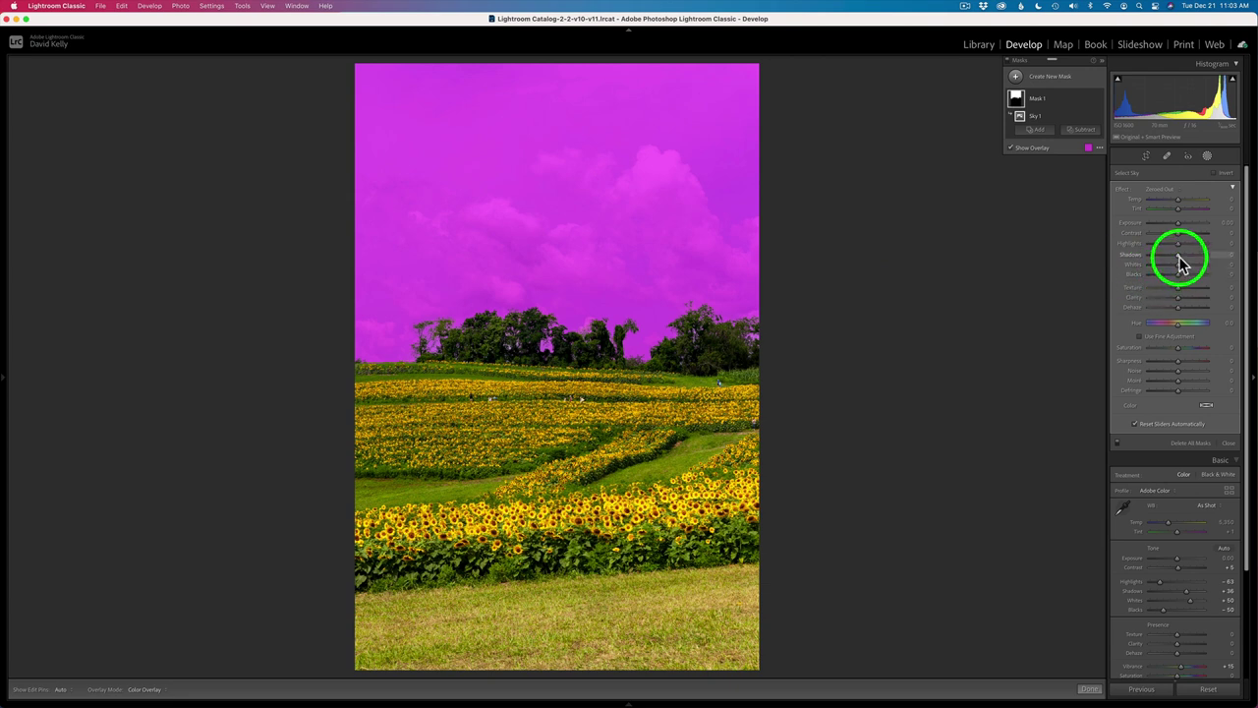
# Step: Darken the masked sky by setting Highlights to -64, Shadows to -47 and Exposure to -0.34
pyautogui.moveTo(1180, 249); pyautogui.dragTo(1160, 244)
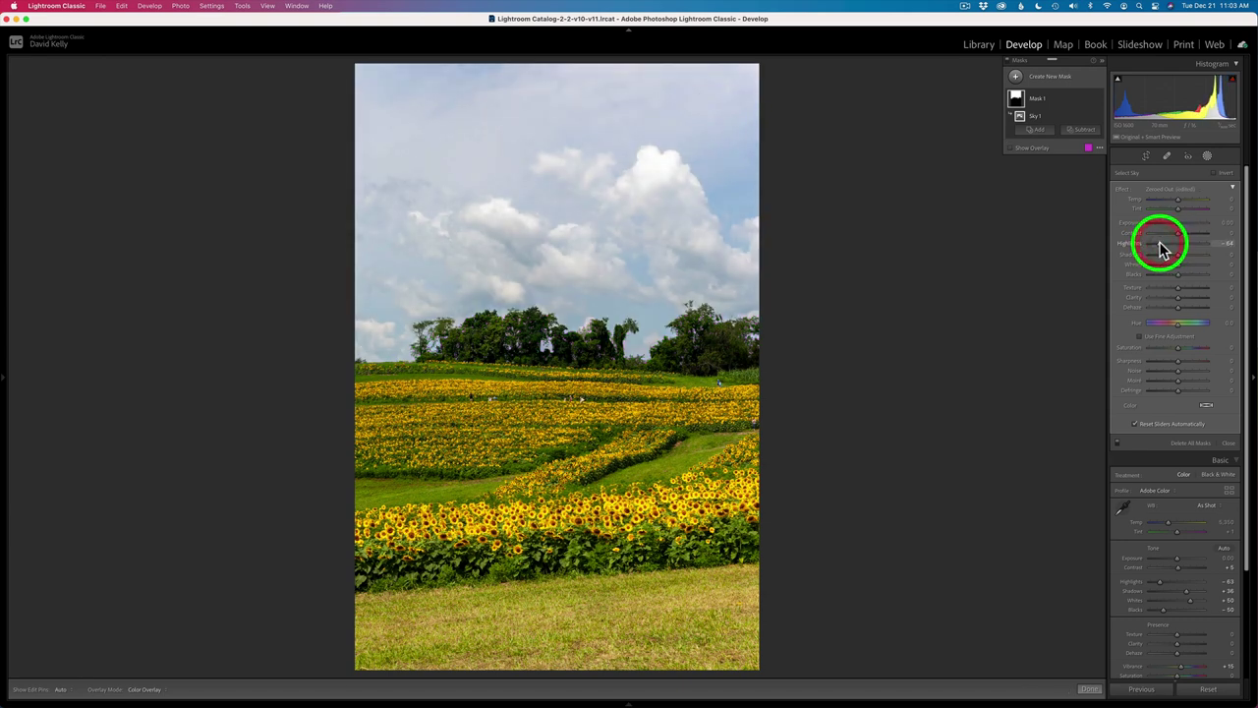
pyautogui.click(1011, 148)
pyautogui.click(1011, 149)
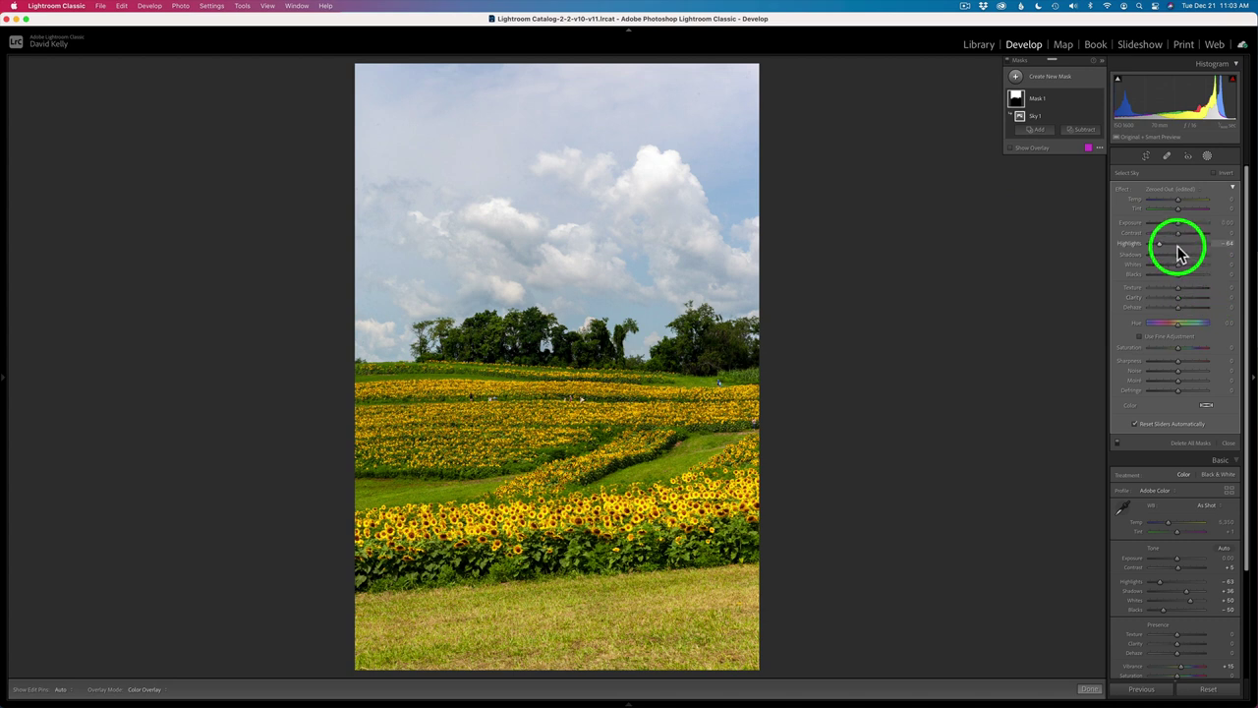
pyautogui.moveTo(1180, 250); pyautogui.dragTo(1162, 250)
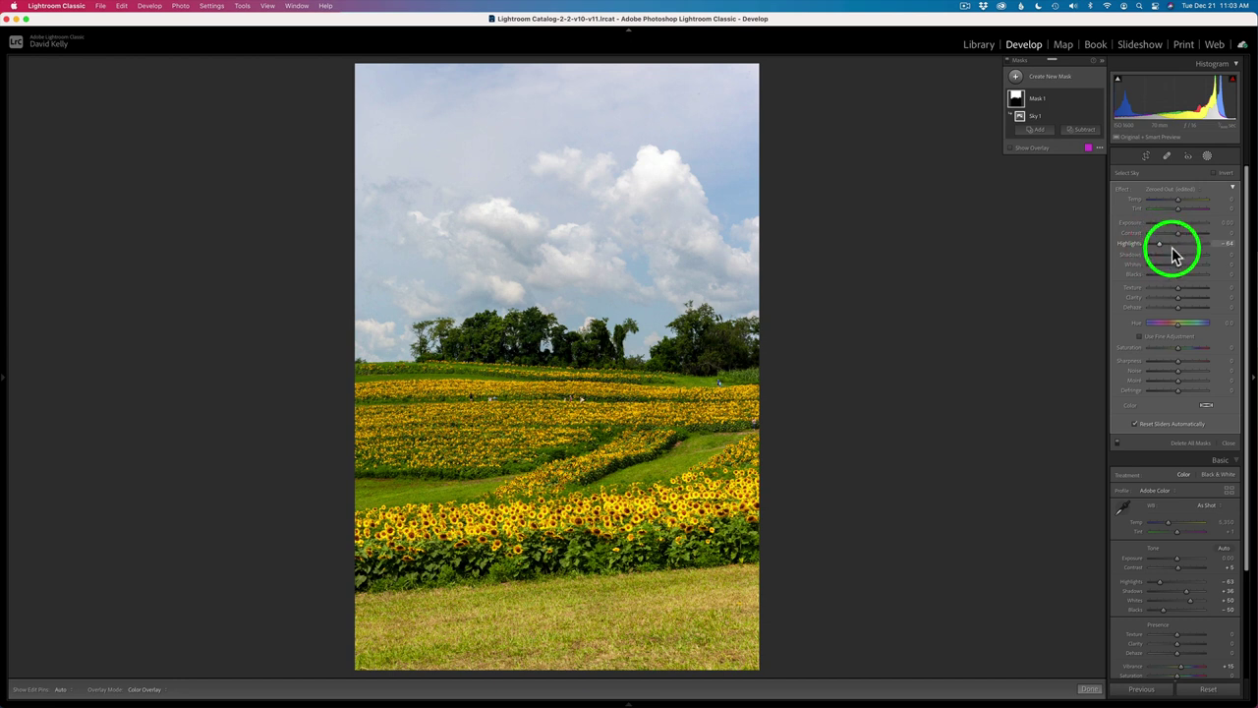
pyautogui.moveTo(1182, 261); pyautogui.dragTo(1167, 260)
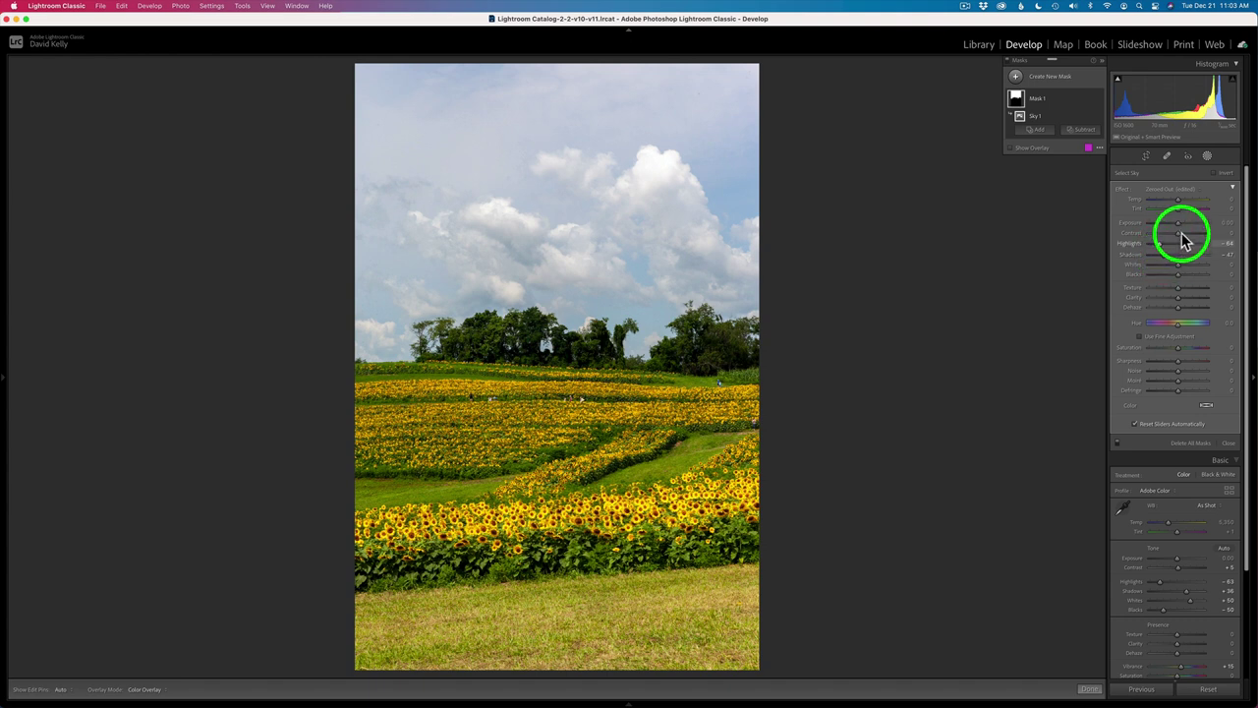
pyautogui.moveTo(1182, 229); pyautogui.dragTo(1177, 227)
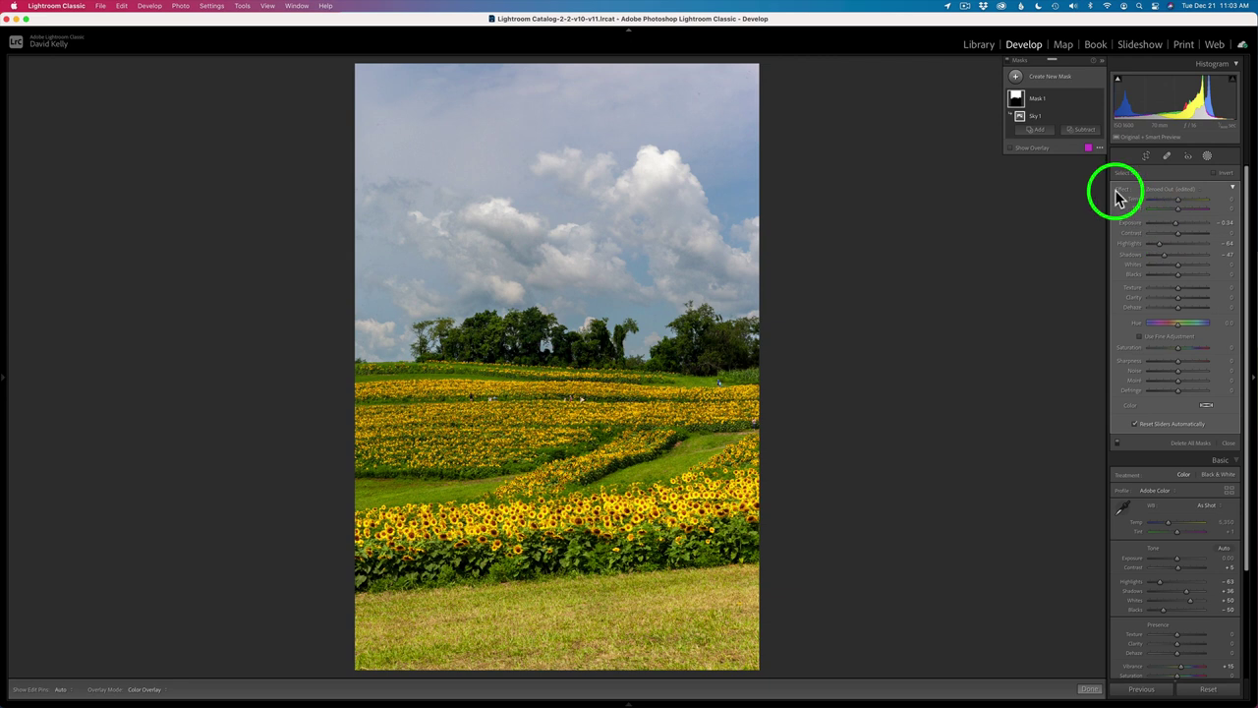
# Step: Raise the sky mask's Saturation to 29 and compare the sky with the mask hidden and shown
pyautogui.moveTo(1091, 110)
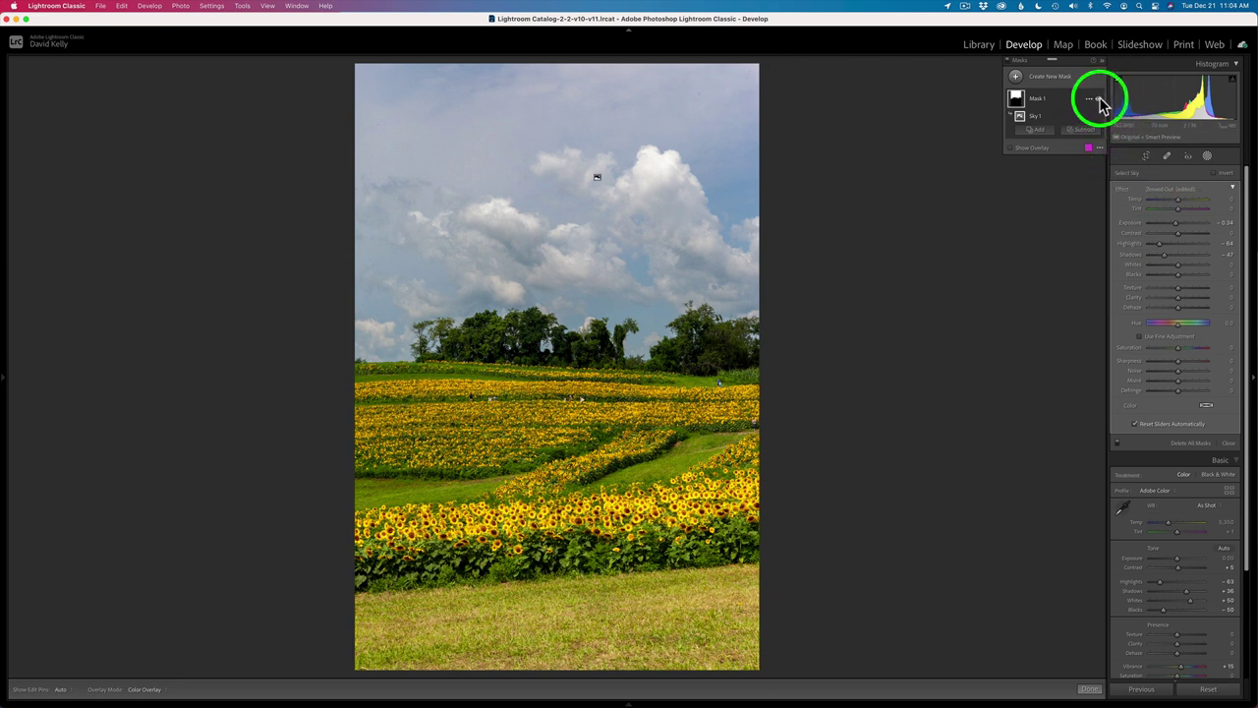
pyautogui.click(1100, 101)
pyautogui.click(1100, 101)
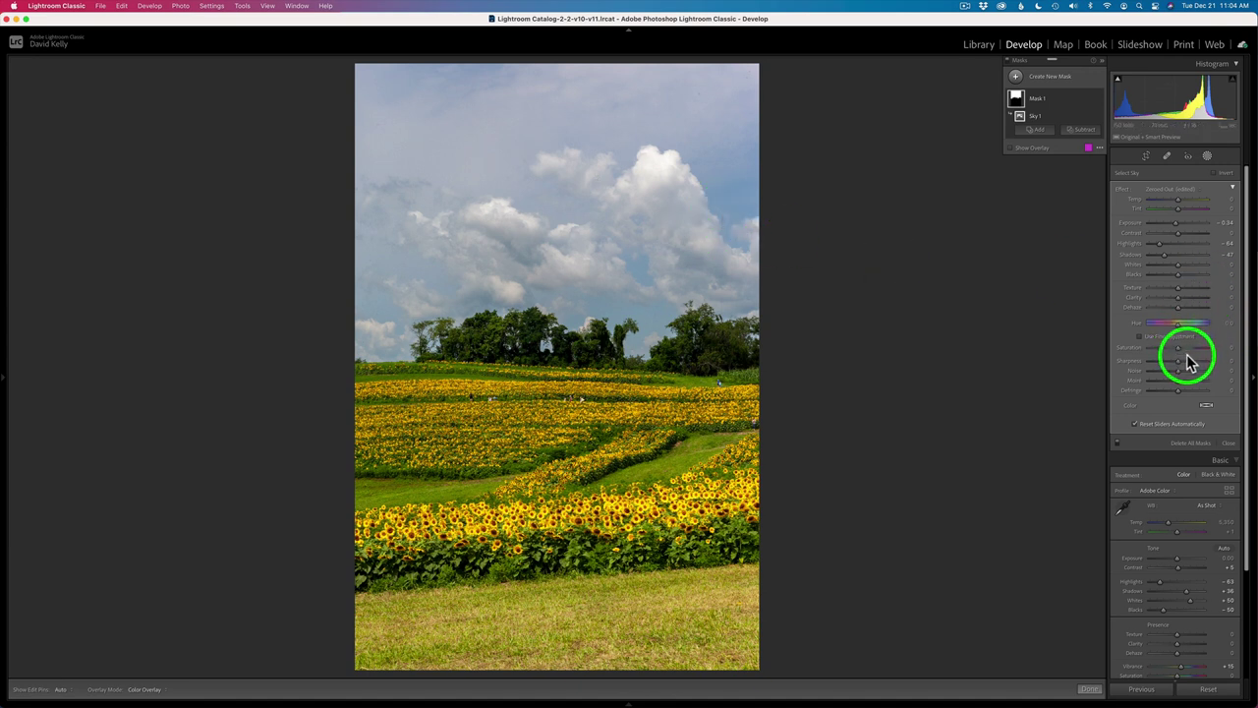
pyautogui.moveTo(1179, 354); pyautogui.dragTo(1187, 353)
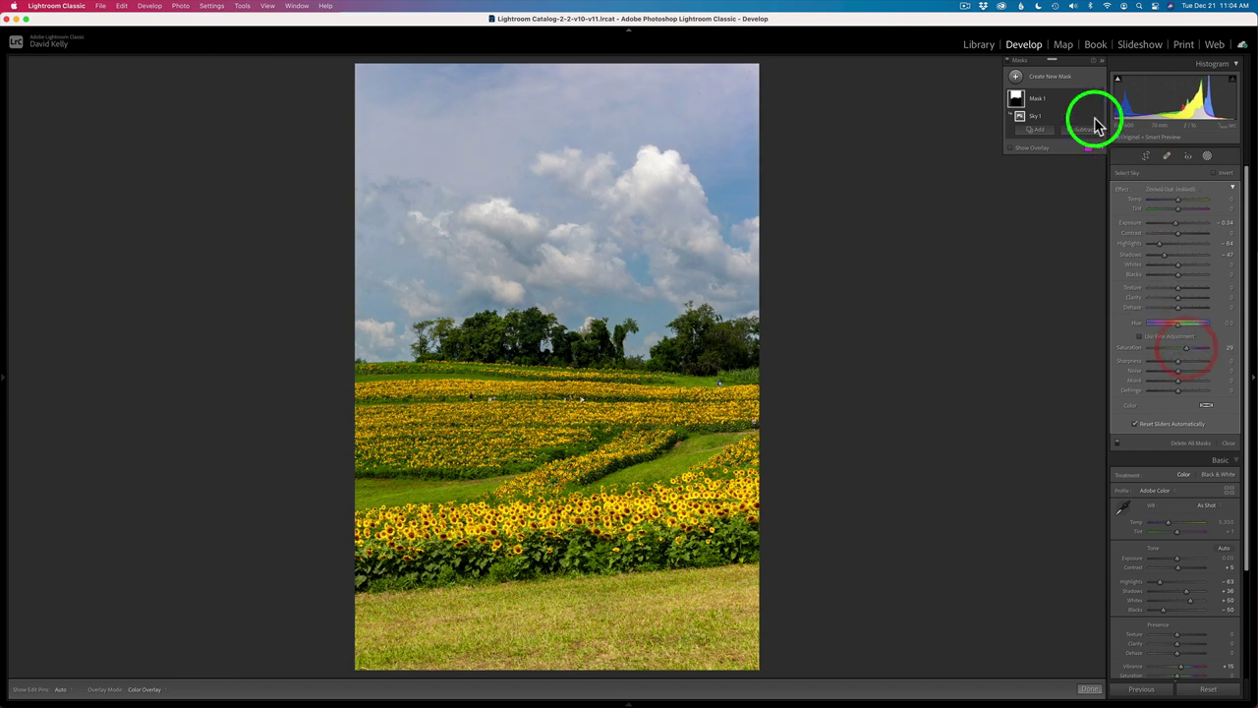
pyautogui.click(1096, 99)
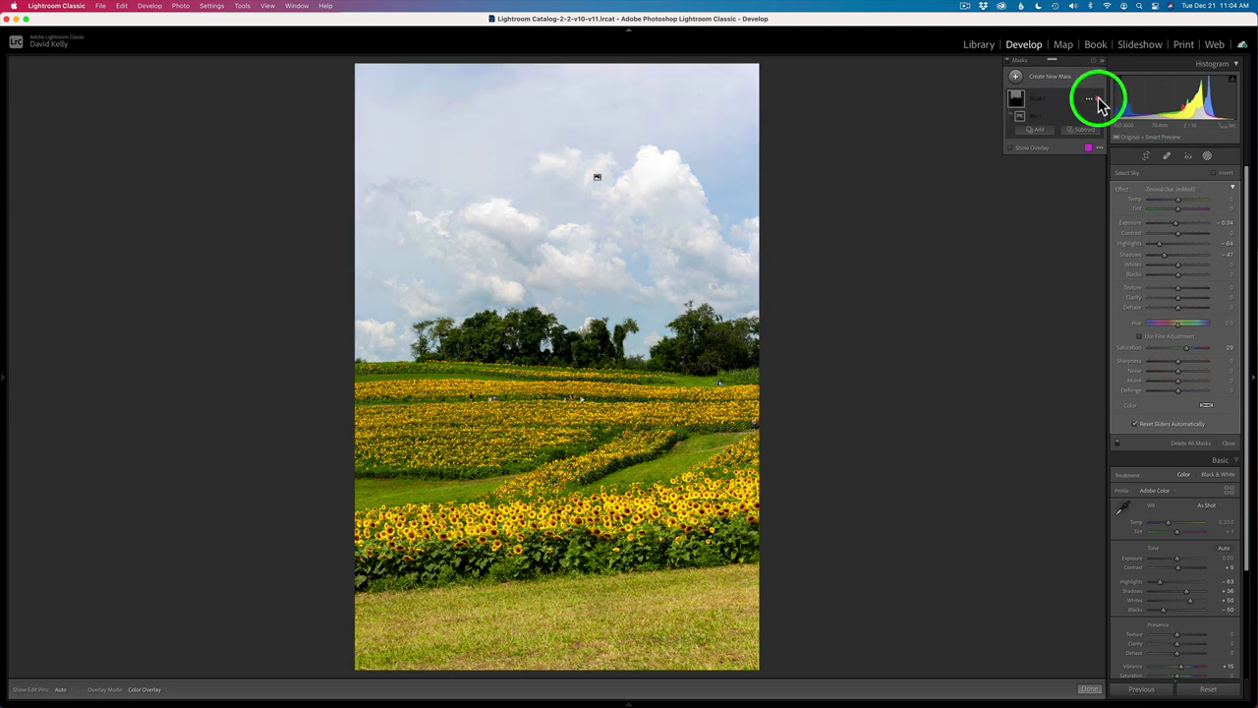
pyautogui.click(1097, 99)
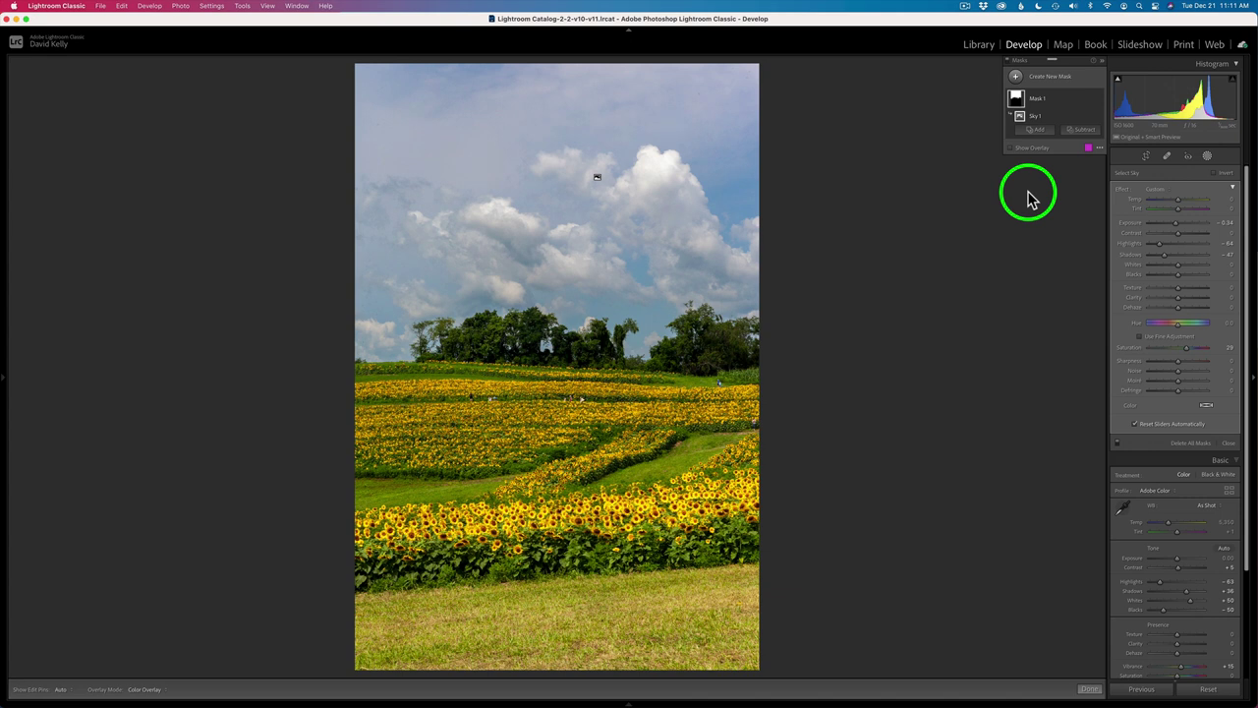
# Step: Rename the sky mask as Sky
pyautogui.moveTo(1034, 102)
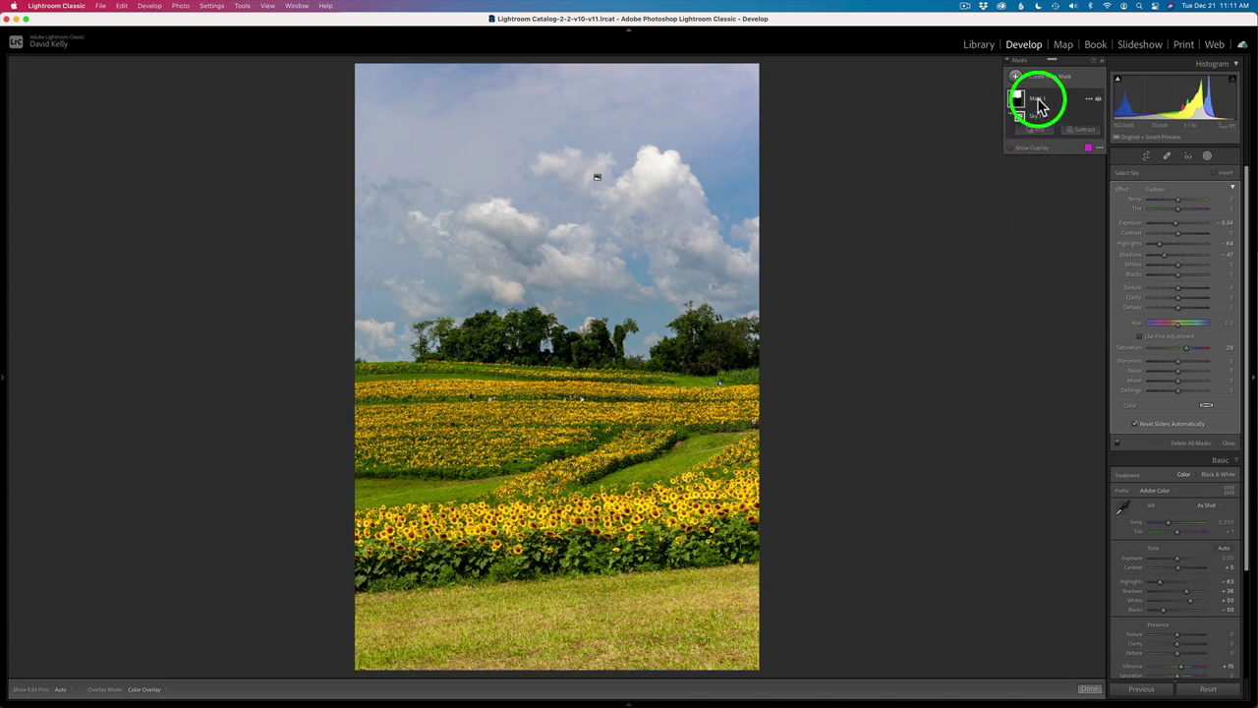
pyautogui.doubleClick(1038, 102)
pyautogui.write('S')
pyautogui.press('BackSpace')
pyautogui.write('Sky')
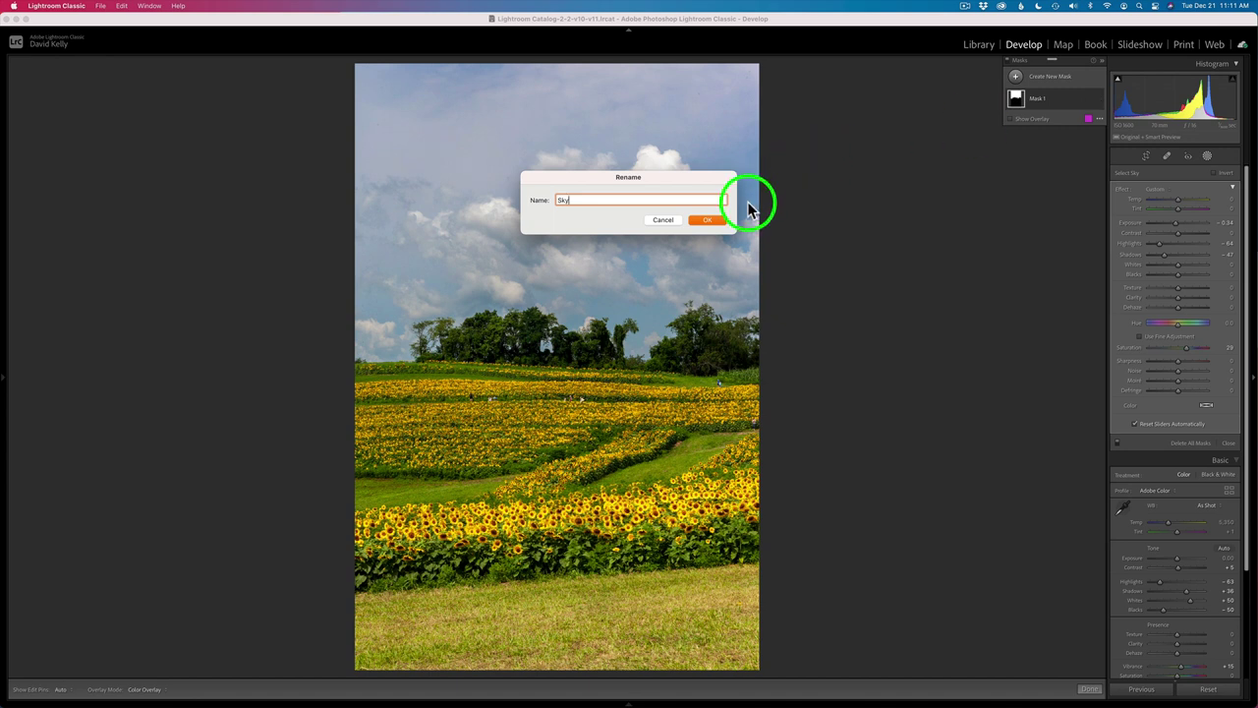
pyautogui.click(722, 218)
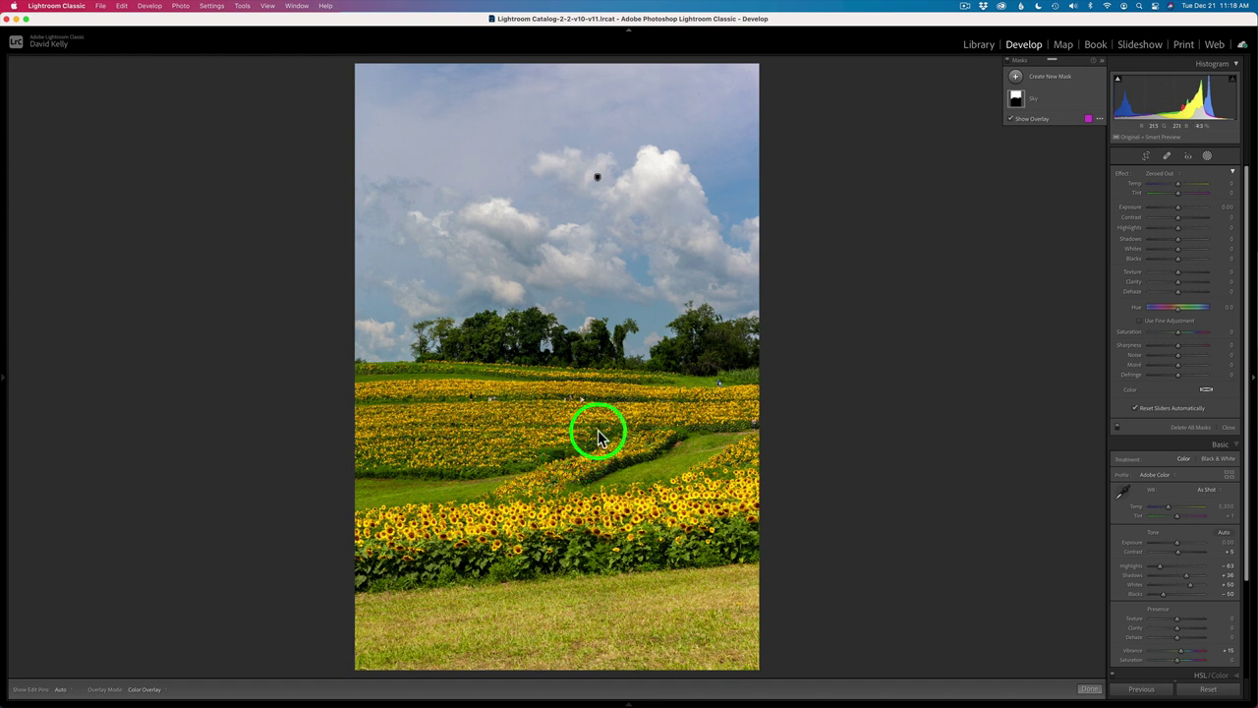
# Step: Create a Luminance Range mask sampled from the dark trees and shift its range brighter, with the upper limit at 24/59
pyautogui.click(1016, 78)
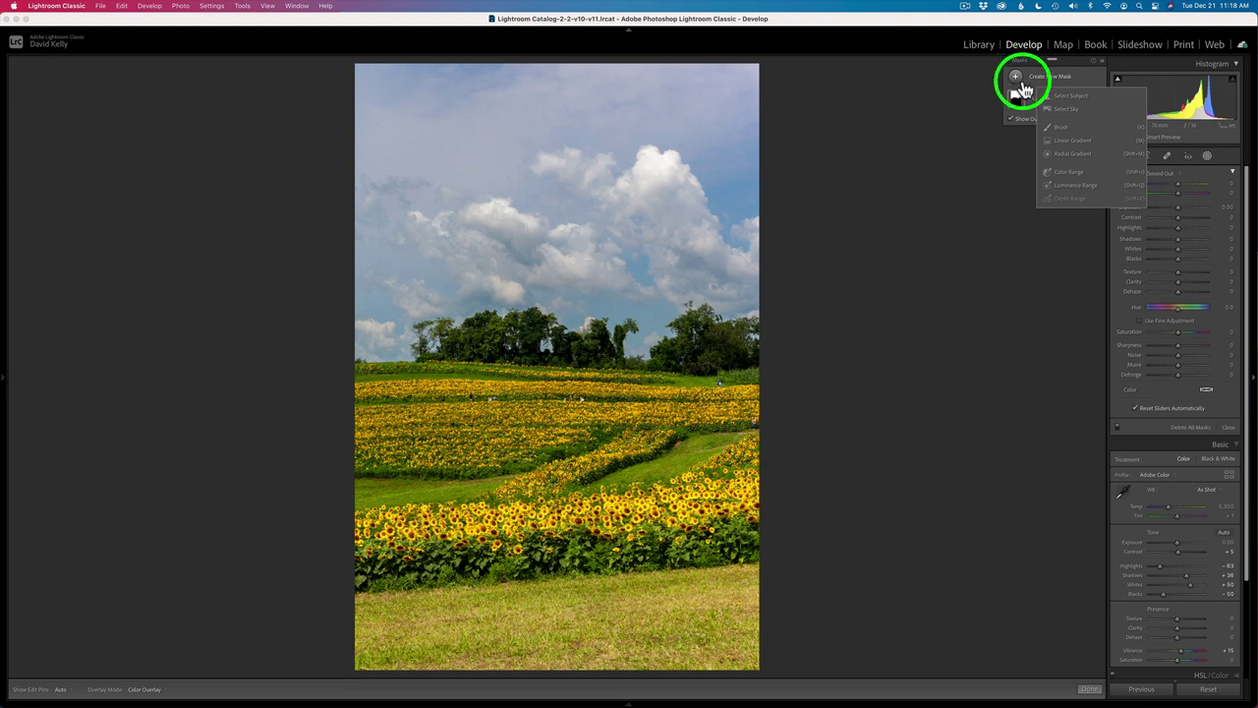
pyautogui.click(1075, 189)
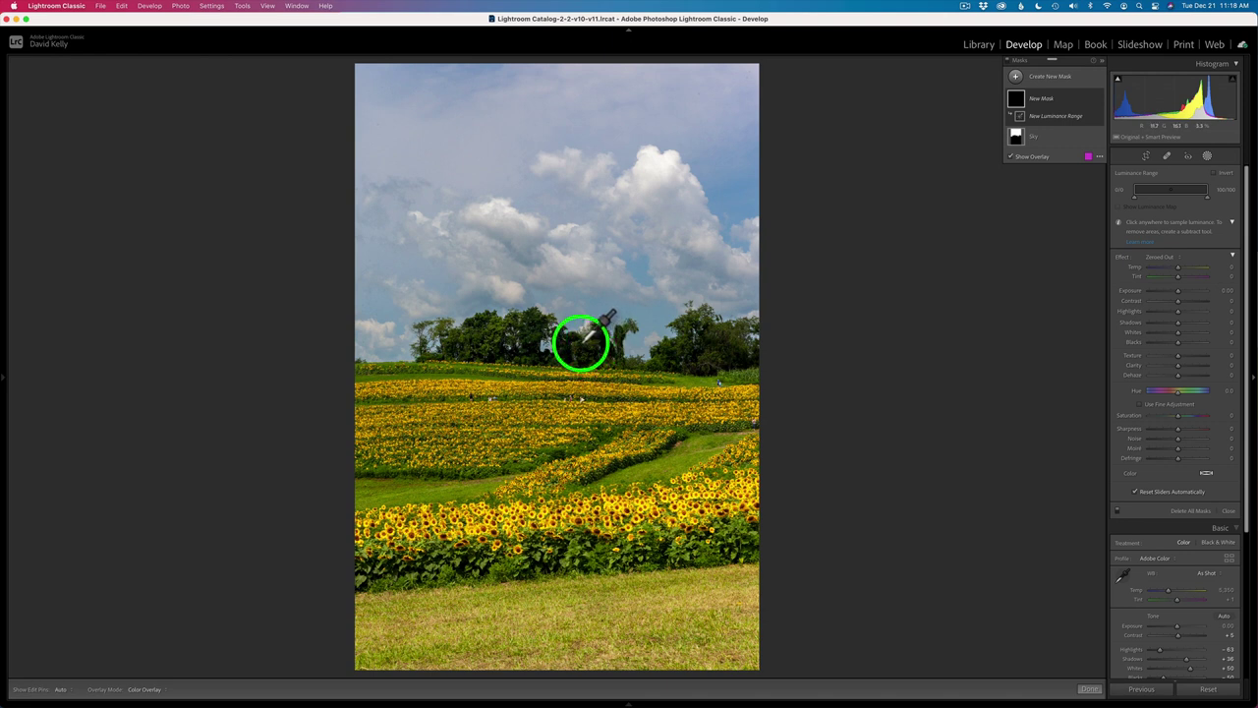
pyautogui.click(472, 327)
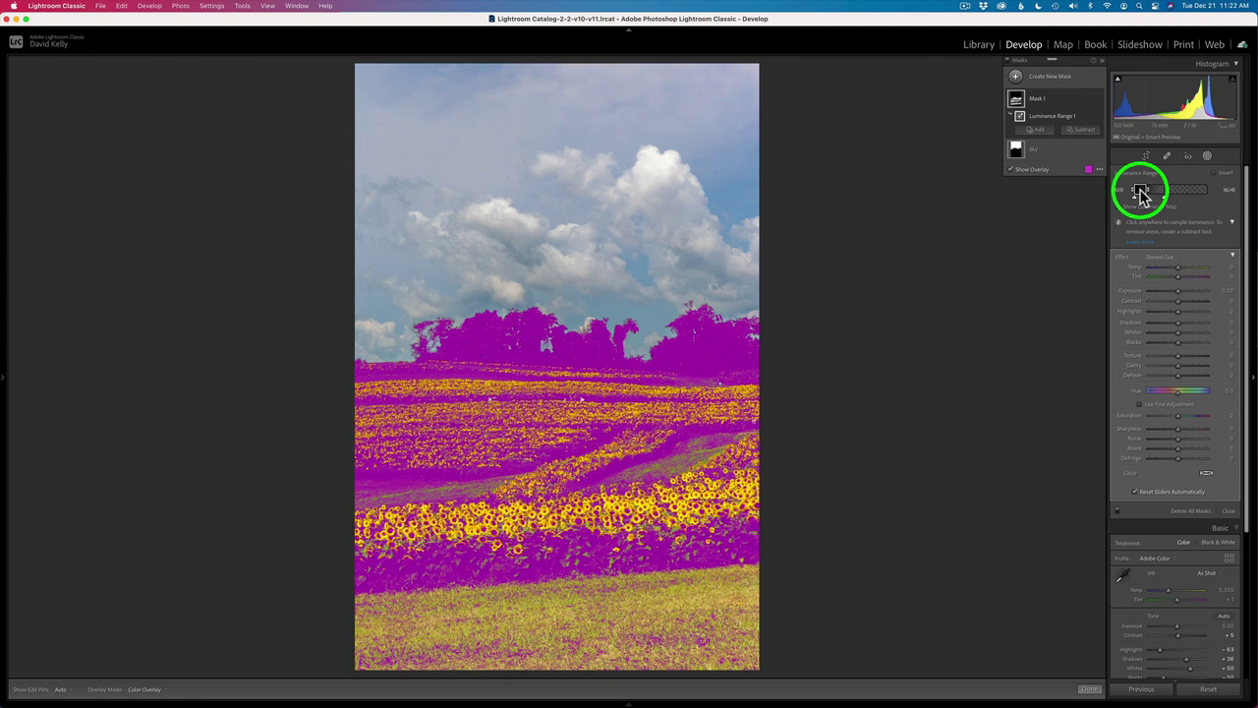
pyautogui.moveTo(1142, 192); pyautogui.dragTo(1179, 203)
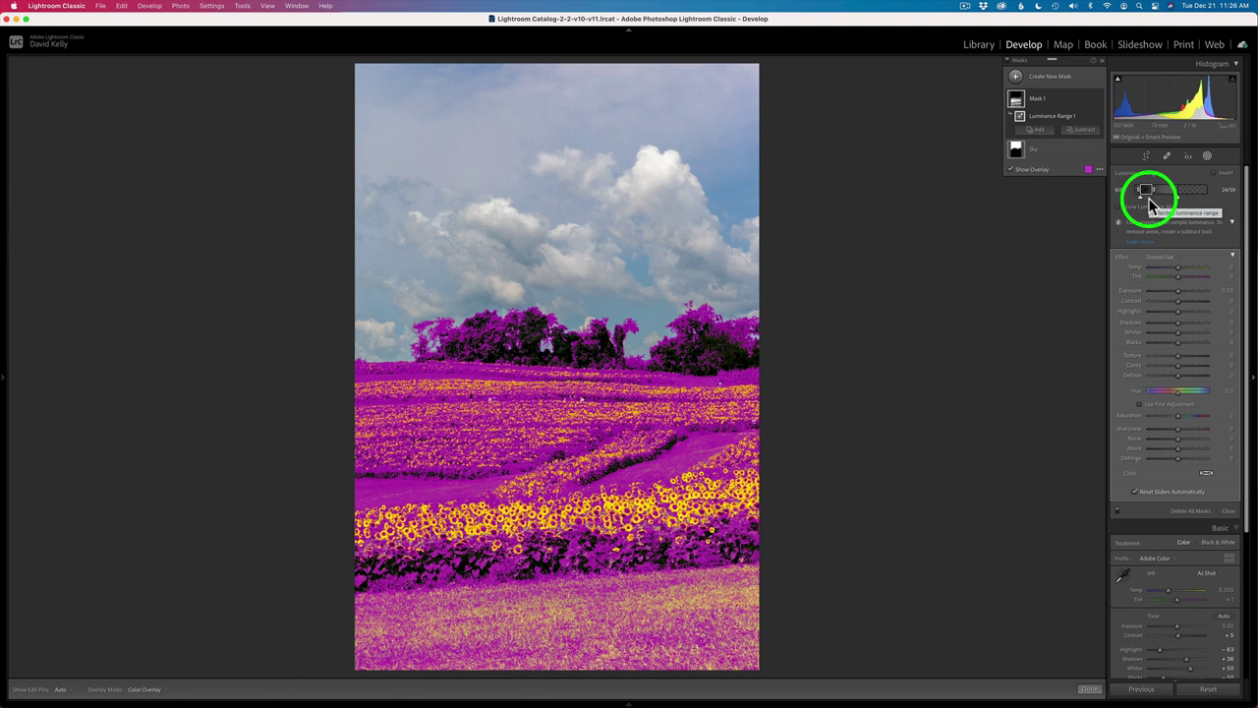
# Step: Raise the luminance mask's Shadows to about 46 and compare the photo with the mask hidden and shown
pyautogui.click(1180, 329)
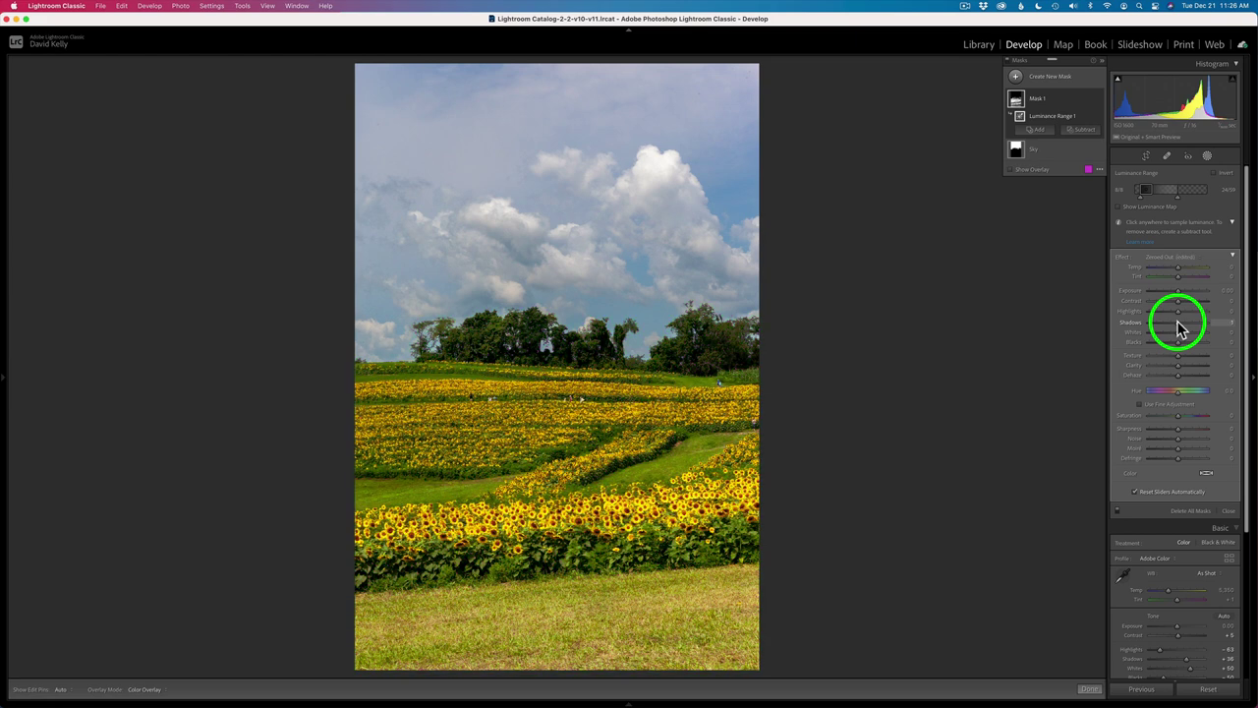
pyautogui.moveTo(1179, 329); pyautogui.dragTo(1192, 329)
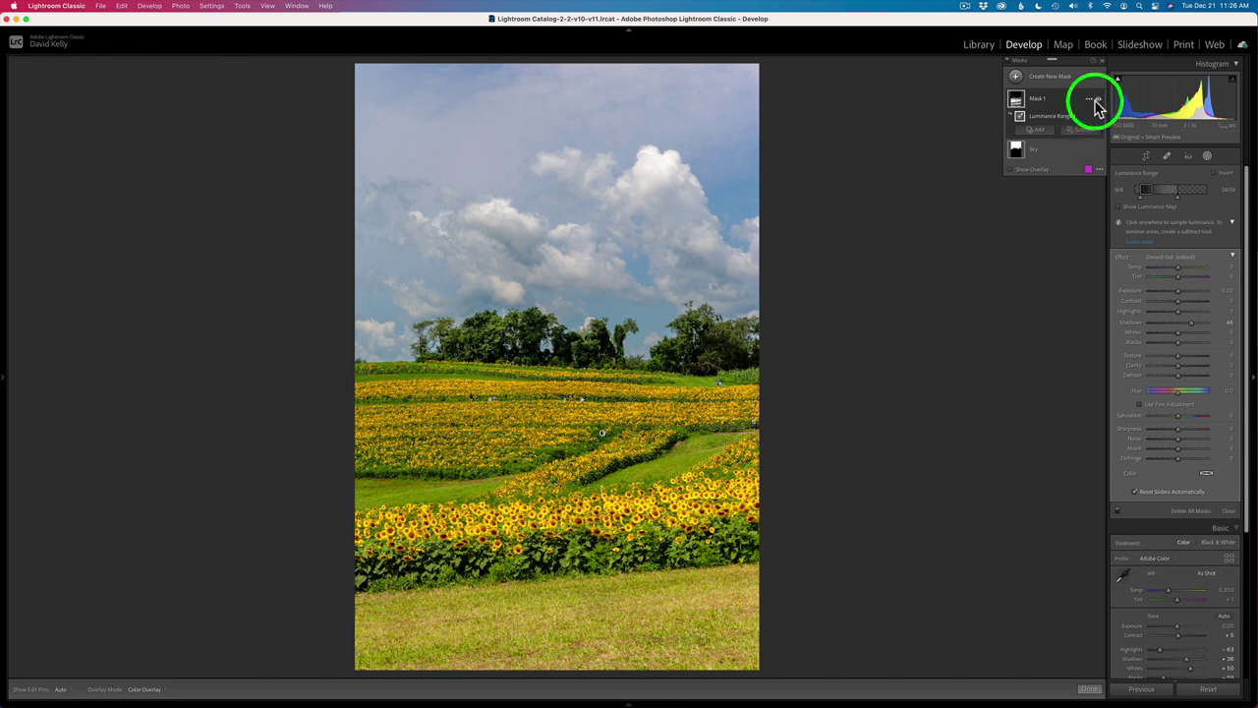
pyautogui.click(1100, 102)
pyautogui.click(1099, 102)
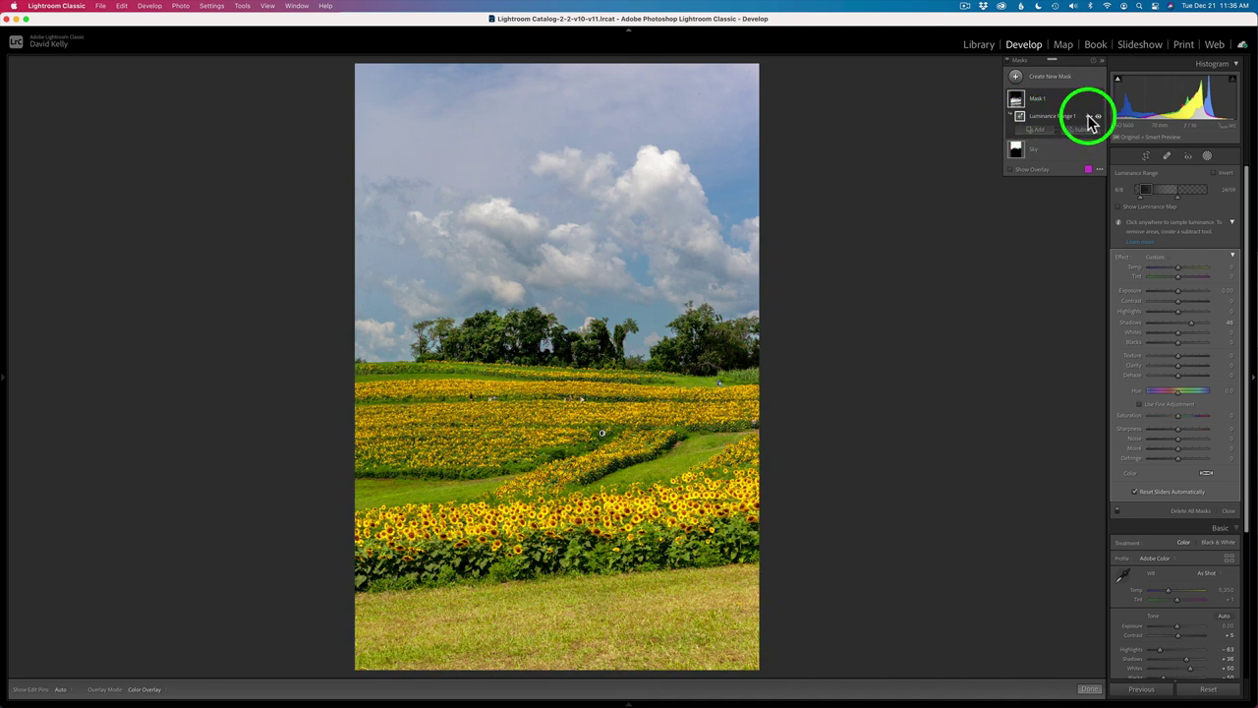
# Step: Intersect the luminance range mask with a Brush
pyautogui.click(1088, 117)
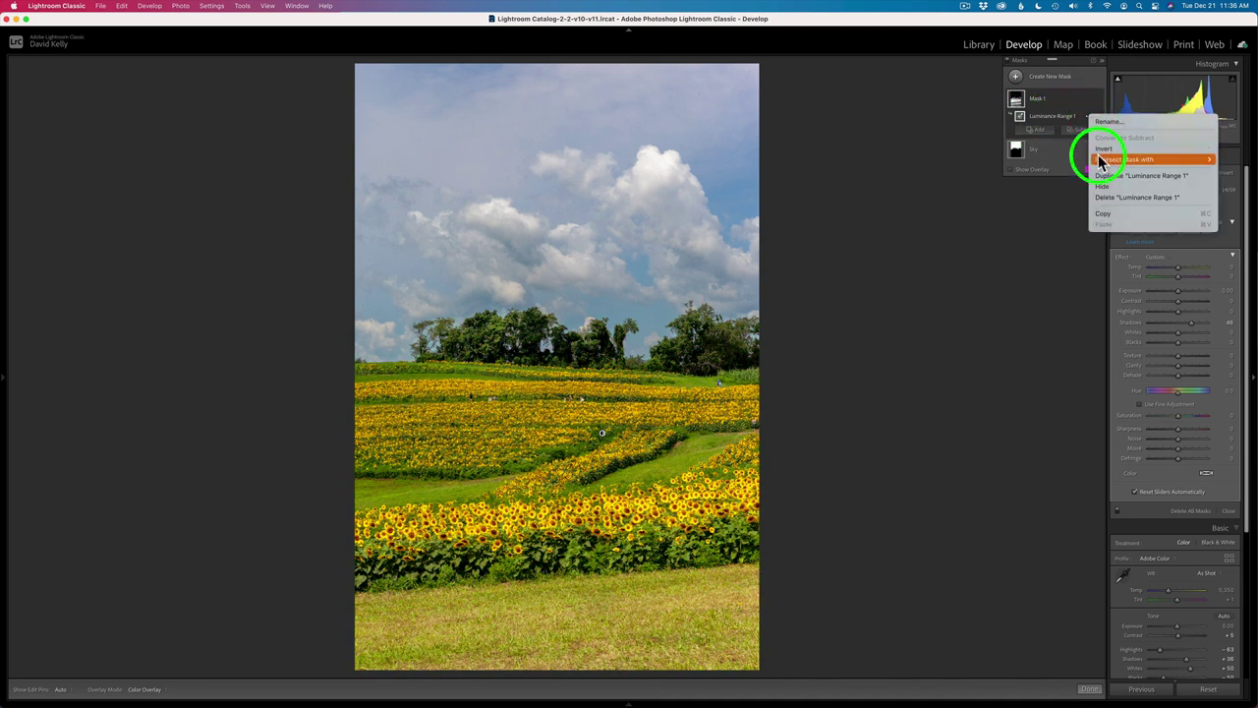
pyautogui.moveTo(1109, 160)
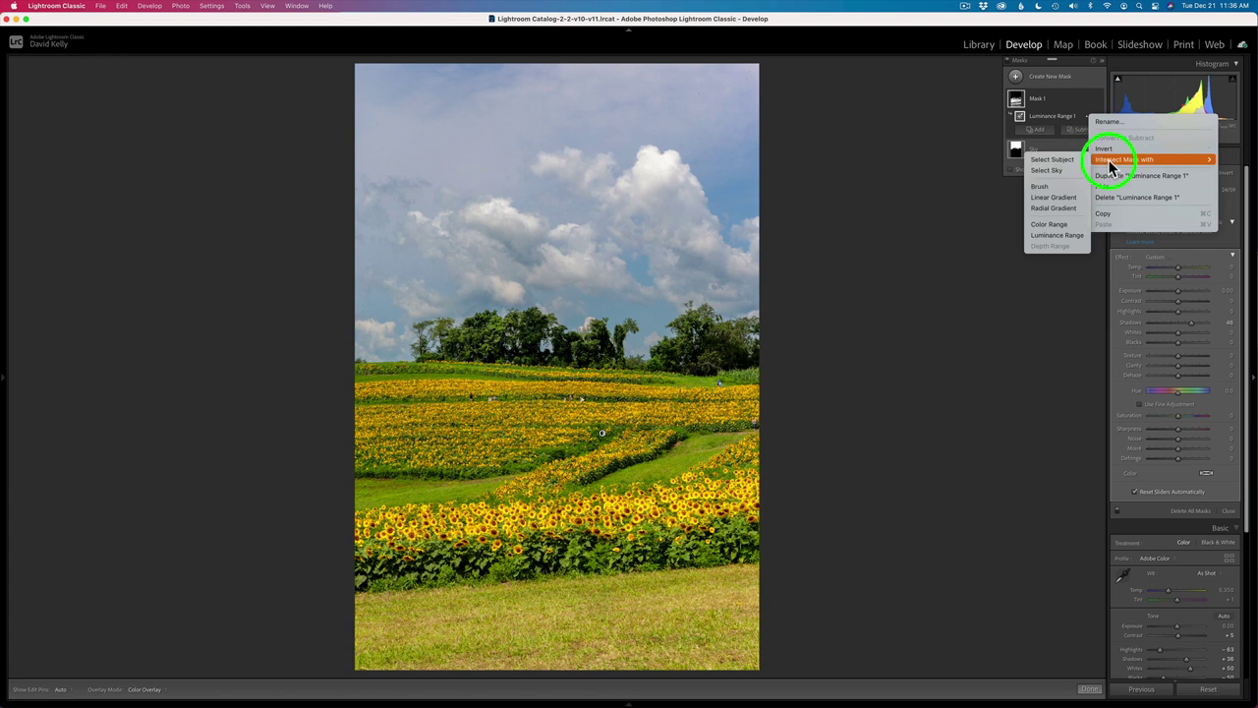
pyautogui.click(1045, 187)
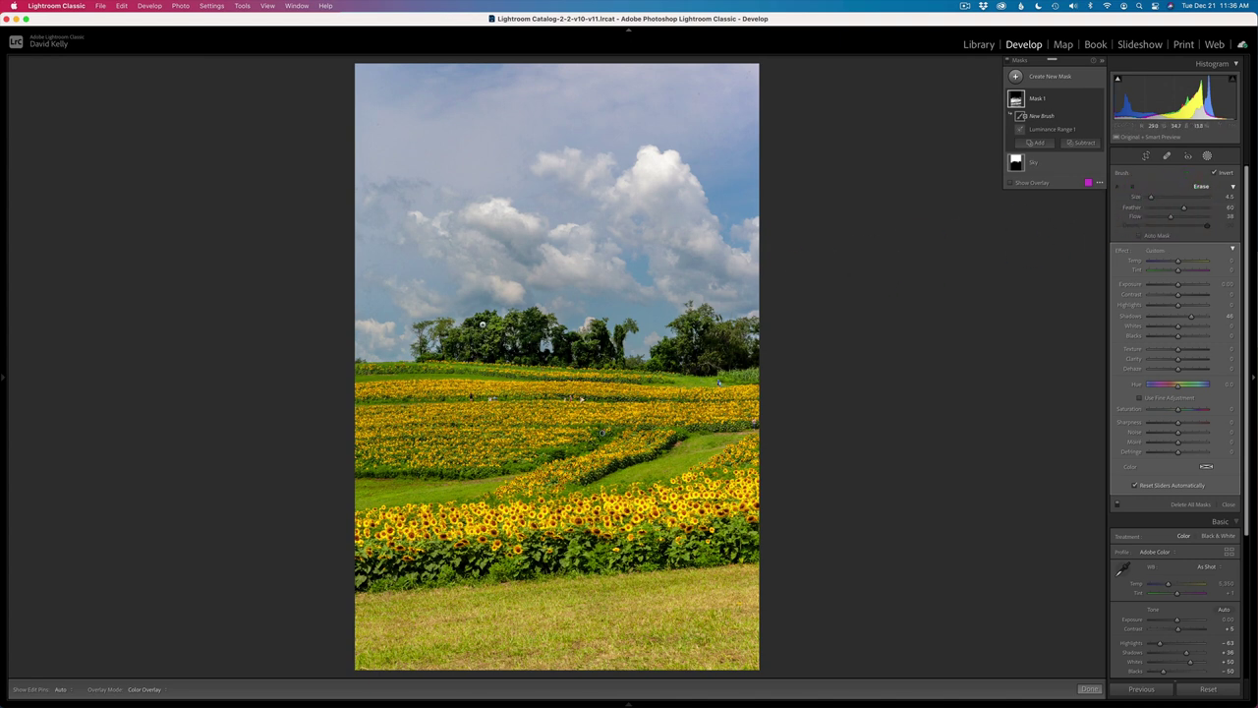
# Step: Paint the intersecting brush over the trees, the green patches between the flower rows and the foliage below the foreground sunflowers
pyautogui.press('h')
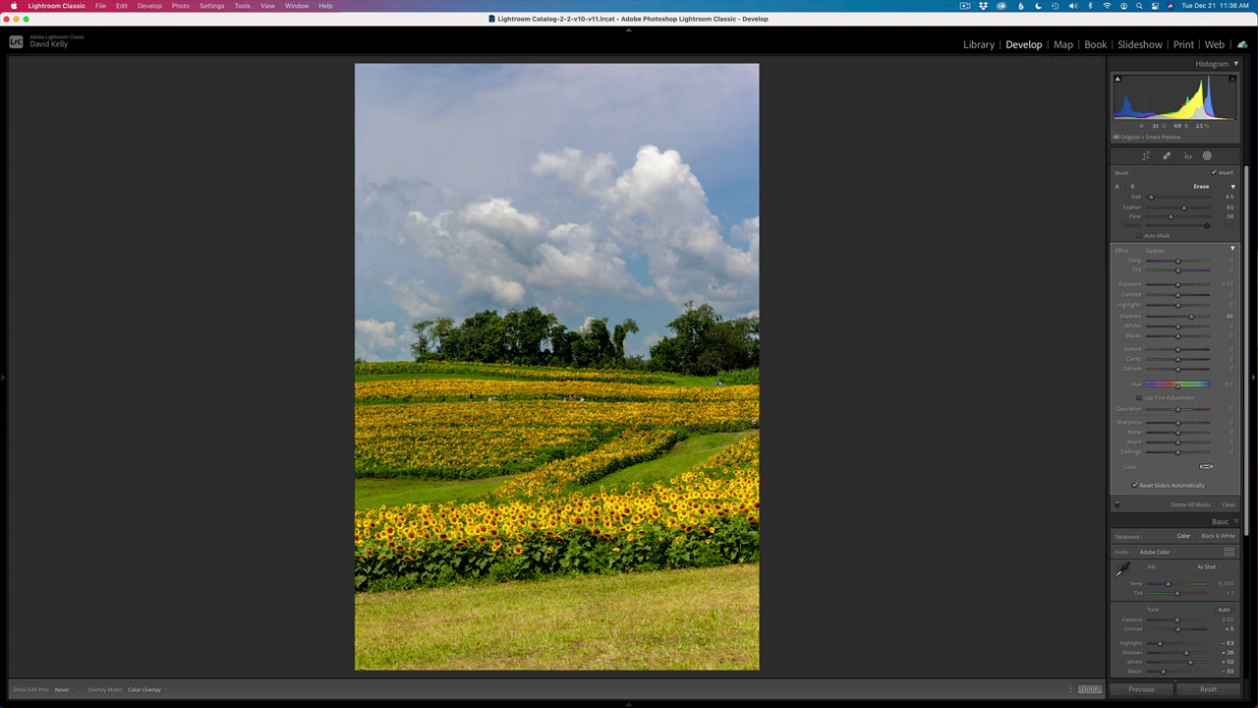
pyautogui.press('h')
pyautogui.press('h')
pyautogui.press('h')
pyautogui.press('h')
pyautogui.press('h')
pyautogui.press('h')
pyautogui.press('h')
pyautogui.press('h')
pyautogui.press('h')
pyautogui.press('h')
pyautogui.press('h')
pyautogui.press('h')
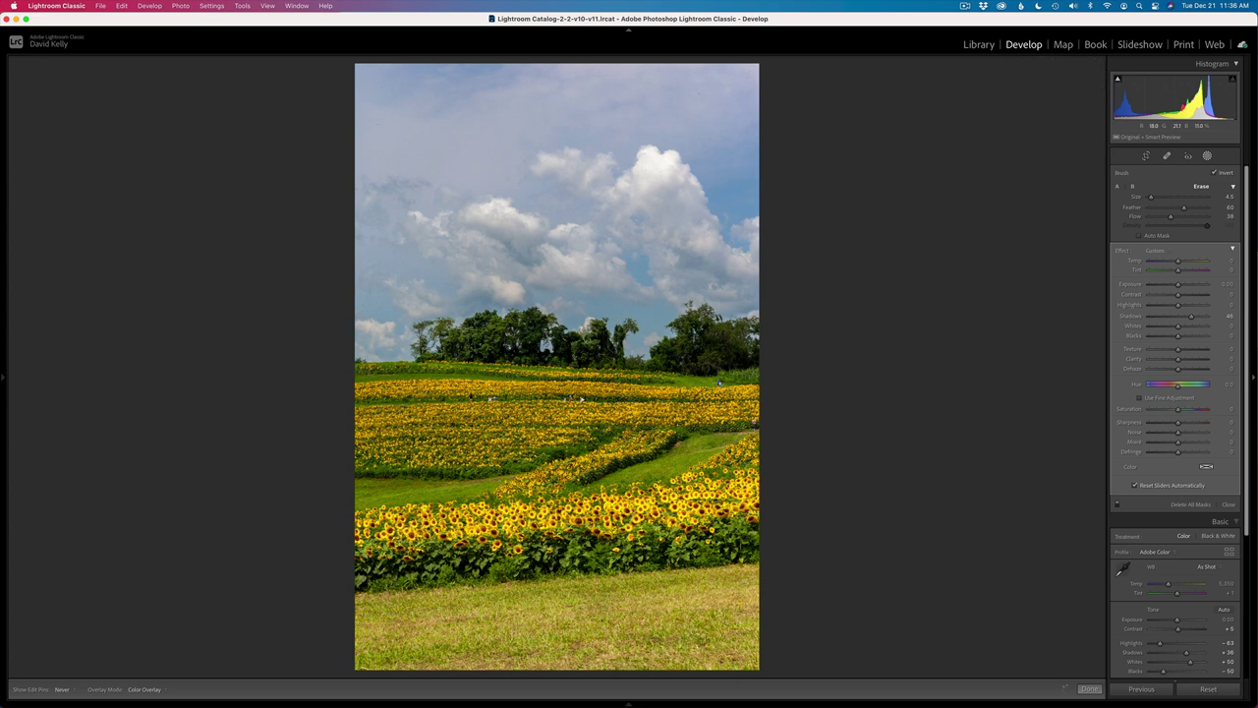
pyautogui.press('h')
pyautogui.press('h')
pyautogui.press('h')
pyautogui.press('h')
pyautogui.press('h')
pyautogui.press('h')
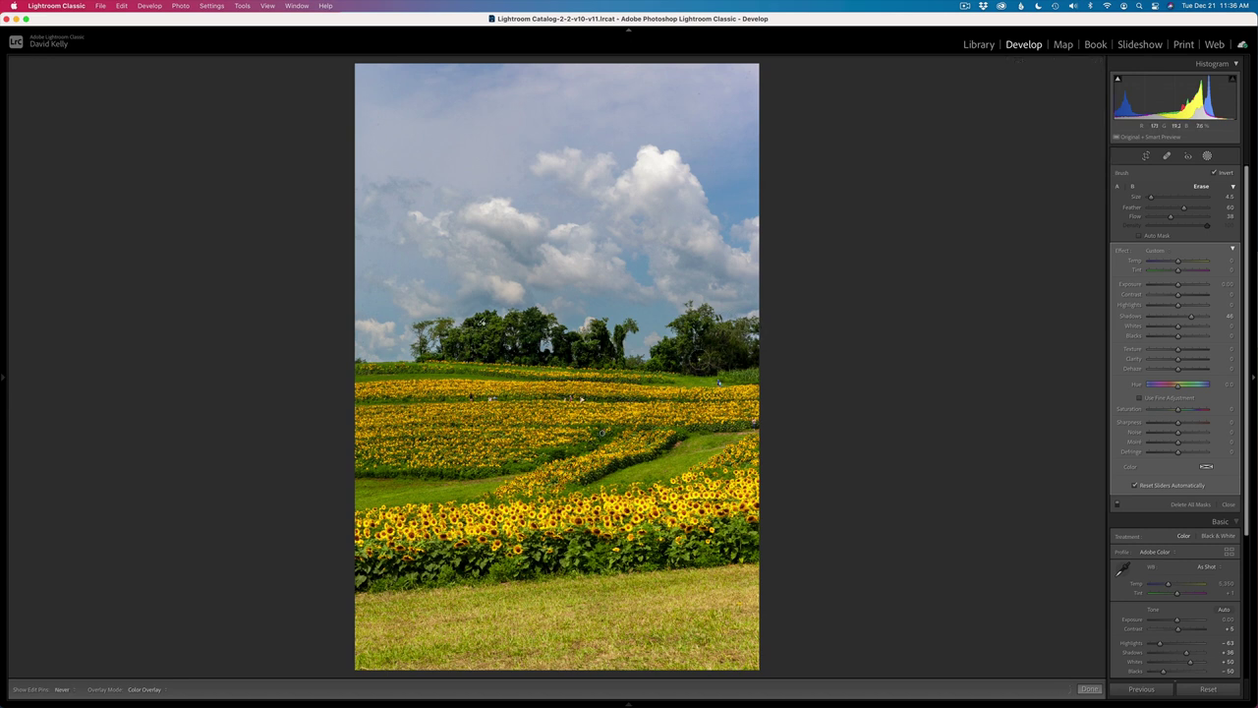
pyautogui.press('h')
pyautogui.press('h')
pyautogui.press('h')
pyautogui.press('h')
pyautogui.press('h')
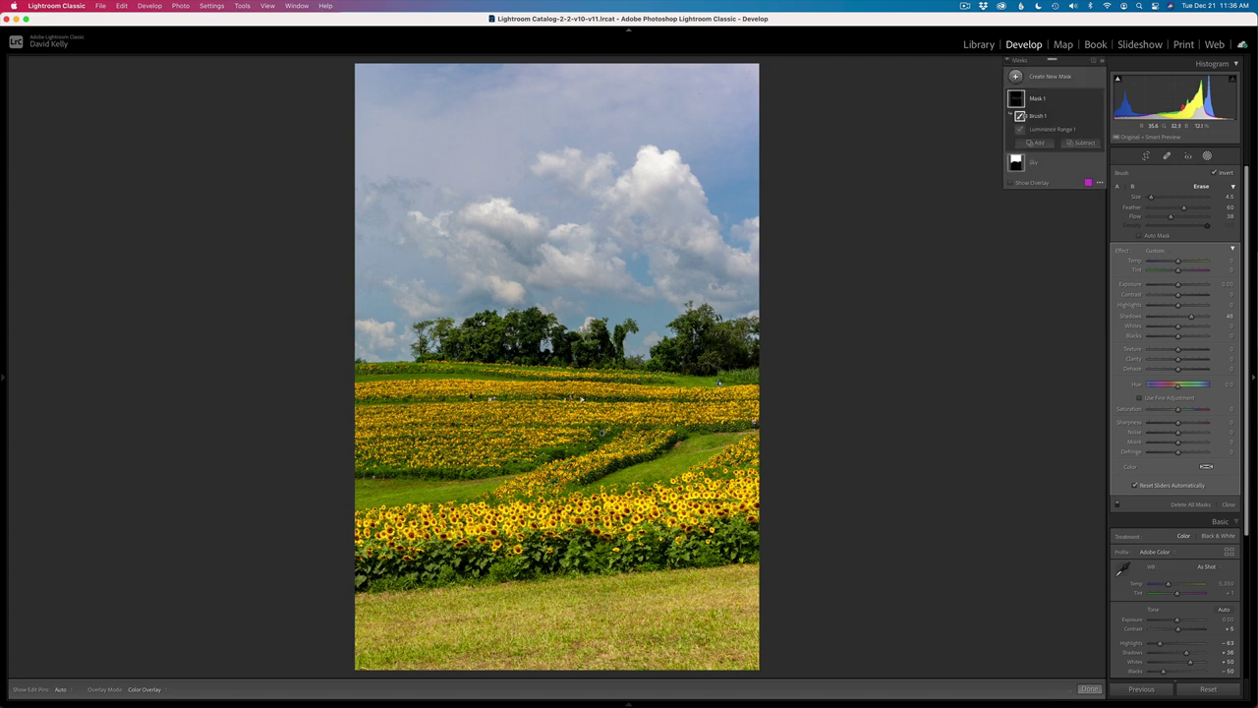
pyautogui.press('h')
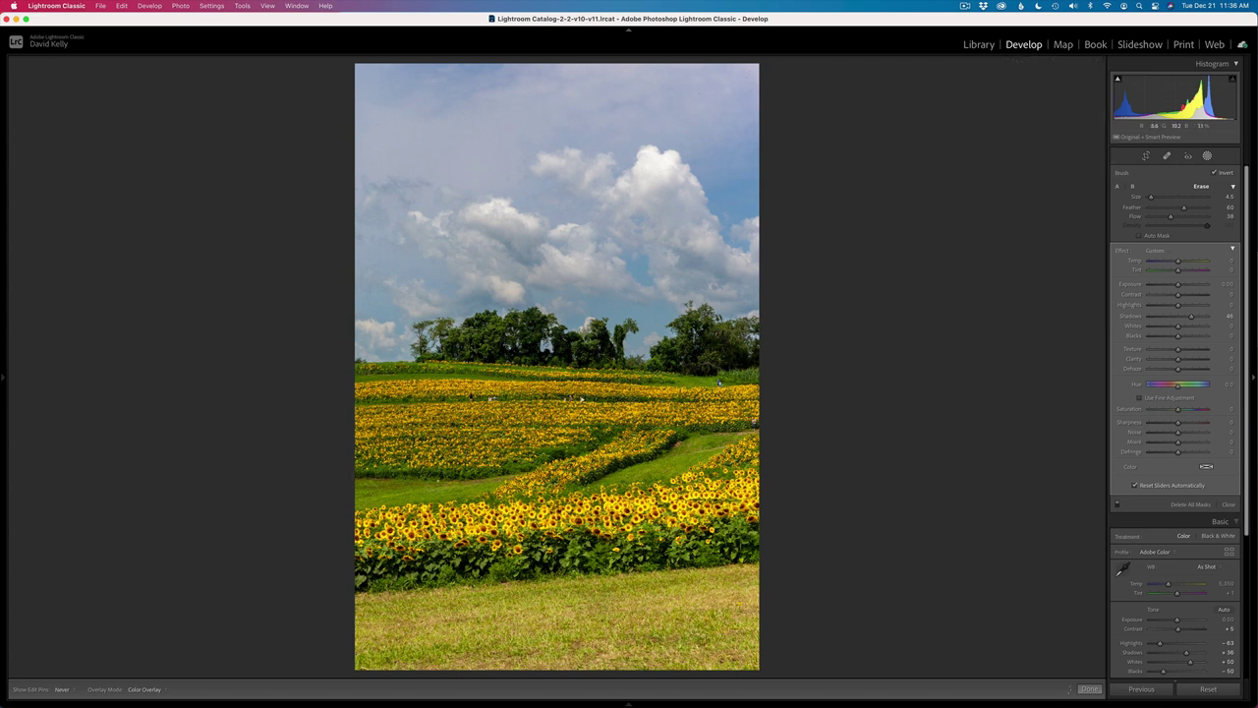
pyautogui.press('h')
pyautogui.press('h')
pyautogui.press('h')
pyautogui.press('h')
pyautogui.press('h')
pyautogui.press('h')
pyautogui.press('h')
pyautogui.press('h')
pyautogui.press('h')
pyautogui.press('h')
pyautogui.press('h')
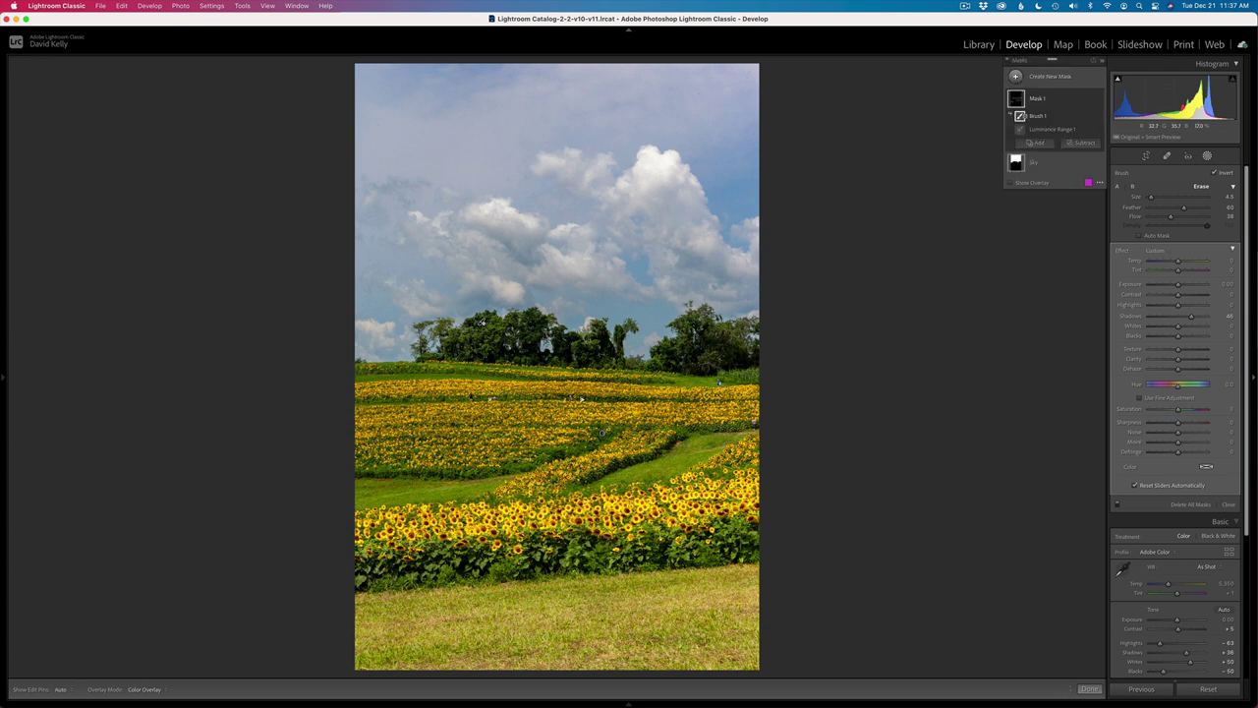
pyautogui.press('h')
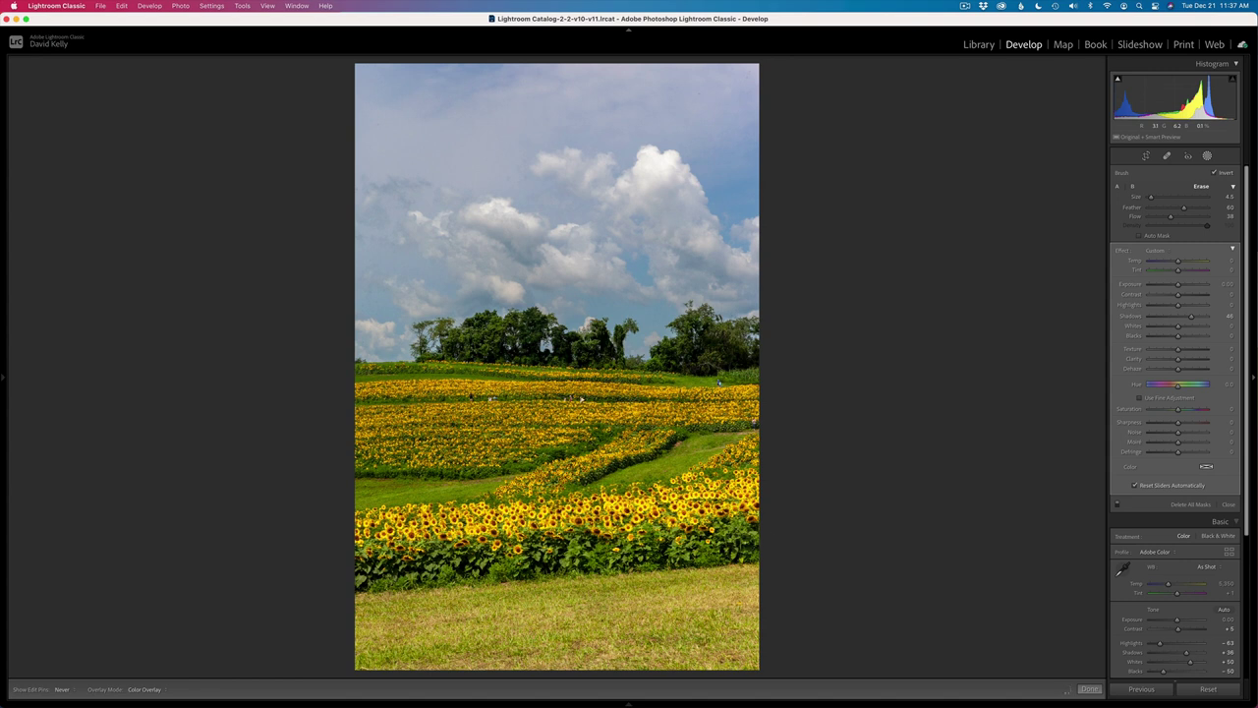
pyautogui.press('h')
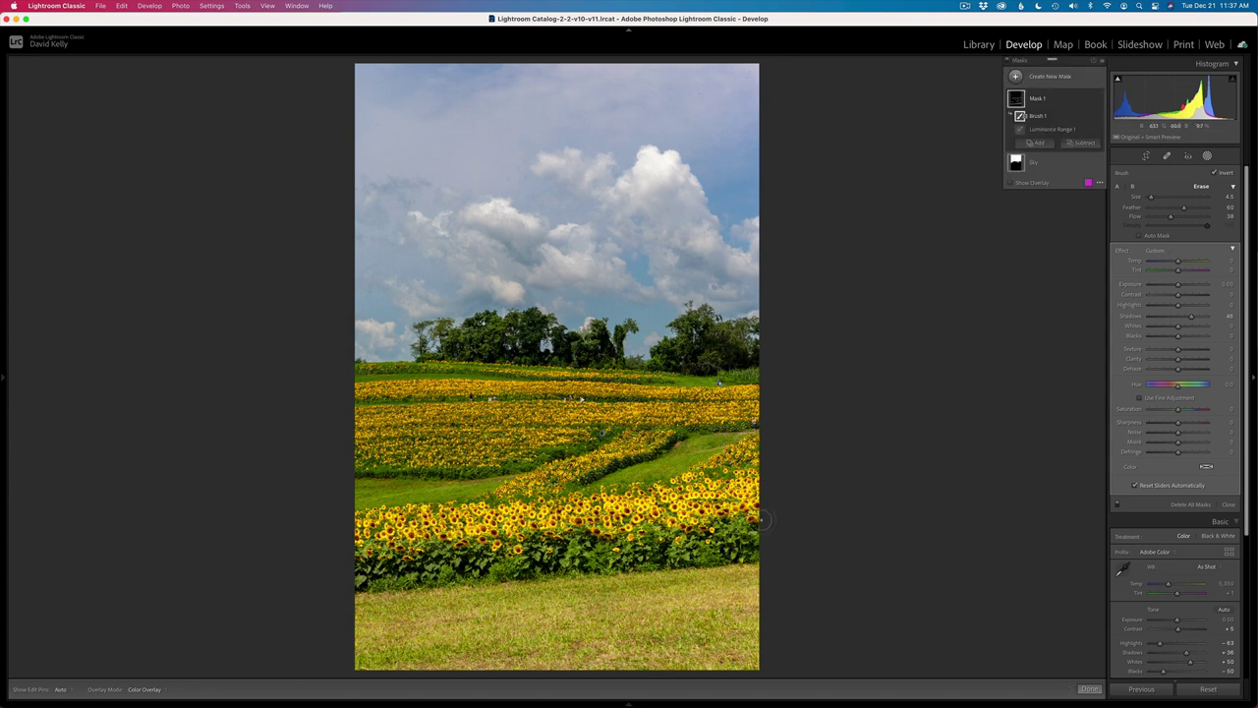
# Step: Compare the photo with the tree and foliage mask hidden and shown, and preview the areas covered by its brush and luminance components
pyautogui.click(1098, 99)
pyautogui.click(1098, 99)
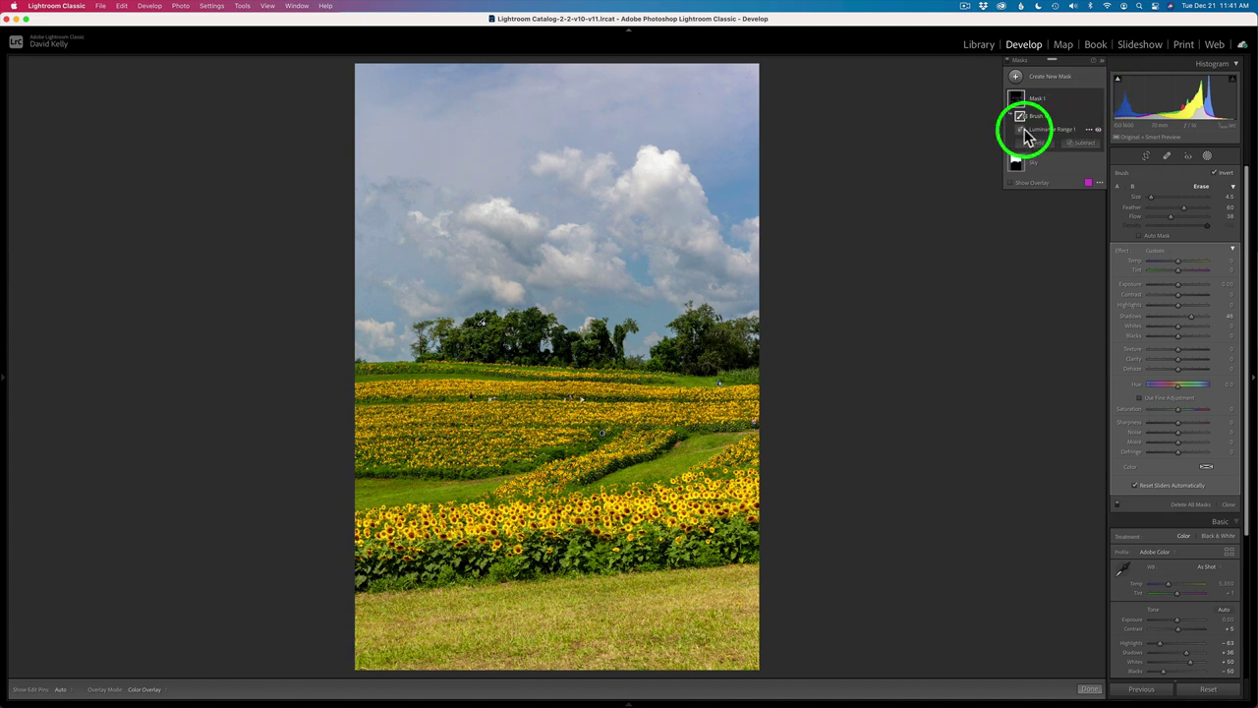
pyautogui.moveTo(1022, 129)
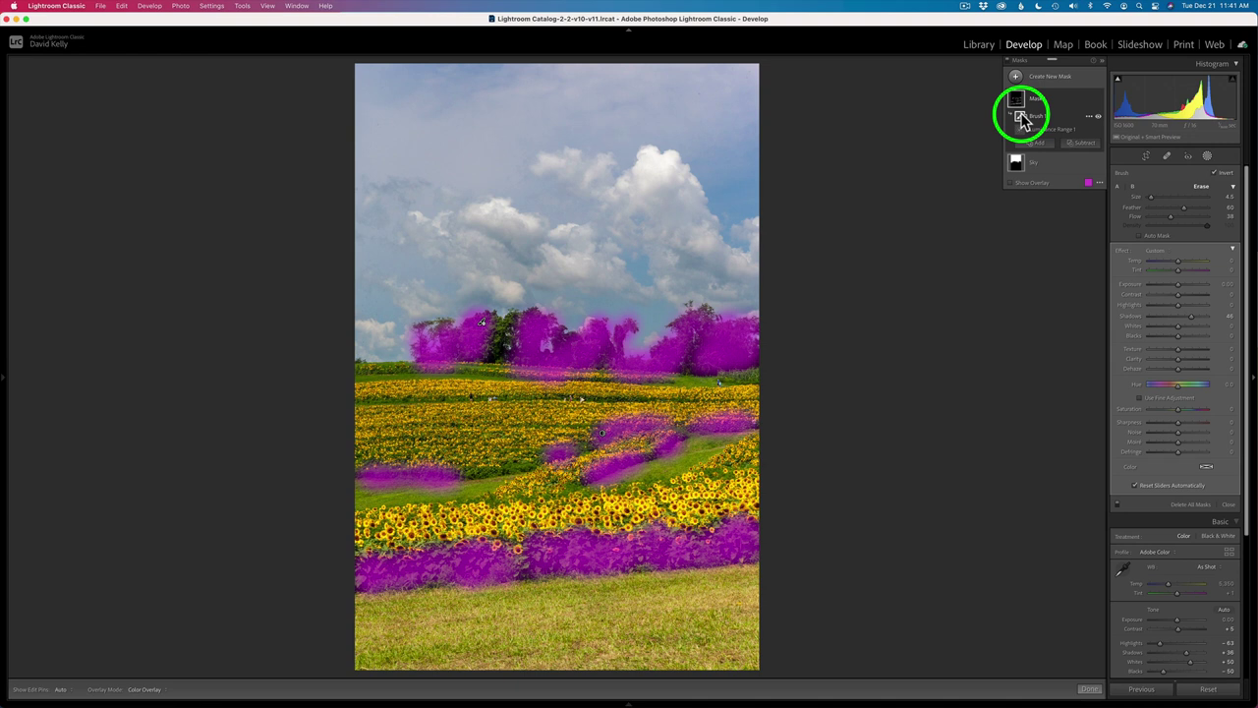
pyautogui.click(1017, 102)
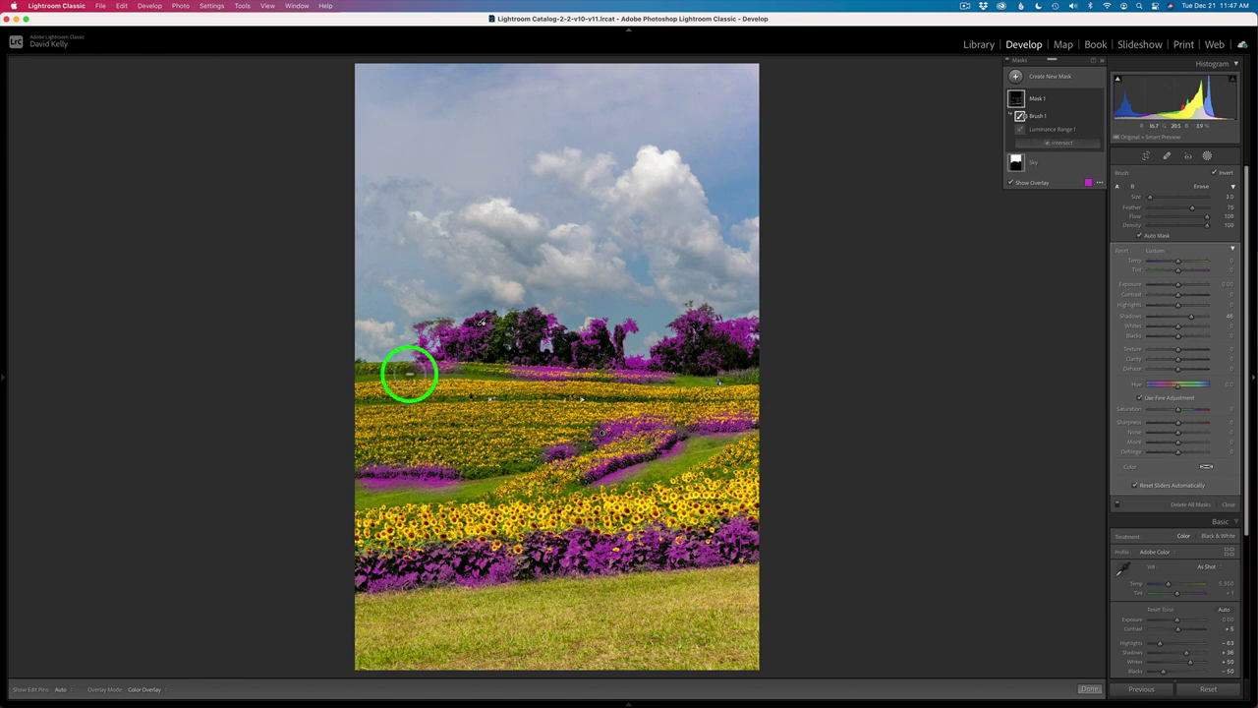
# Step: Remove the mask's spill from the flower rows below the trees and the grass path, using a size 3.0, flow 100 brush with Auto Mask
pyautogui.press('h')
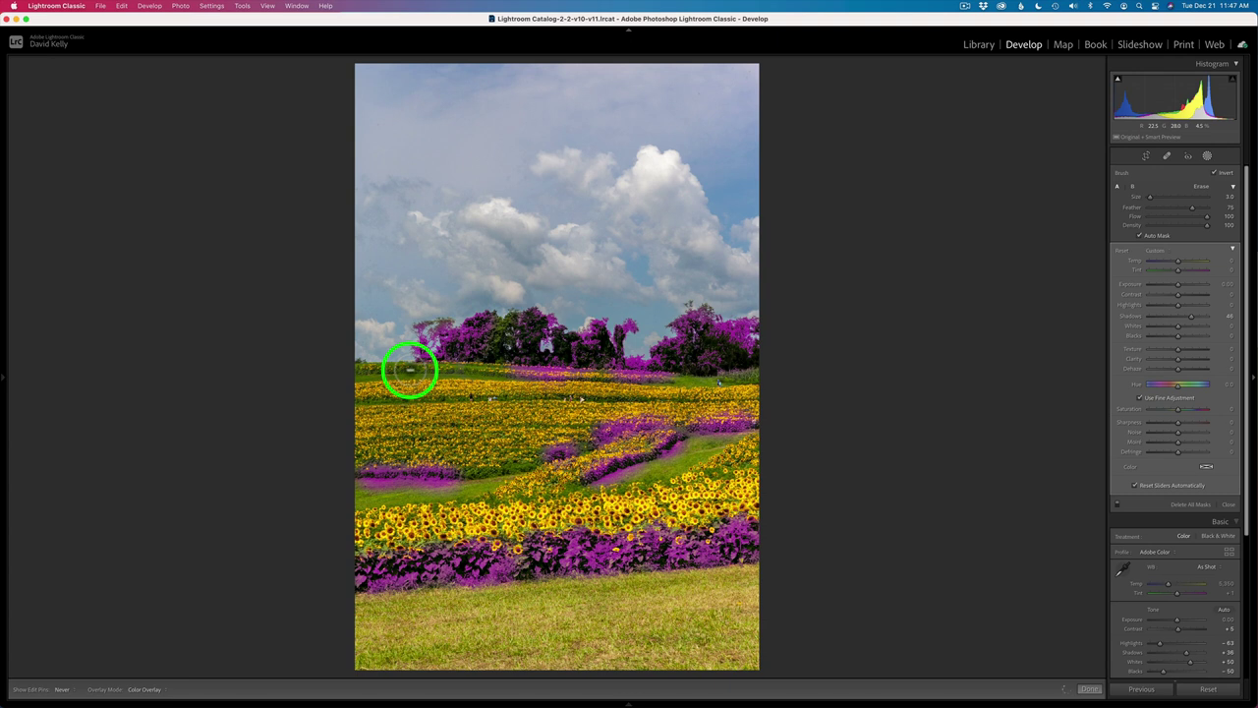
pyautogui.press('h')
pyautogui.press('h')
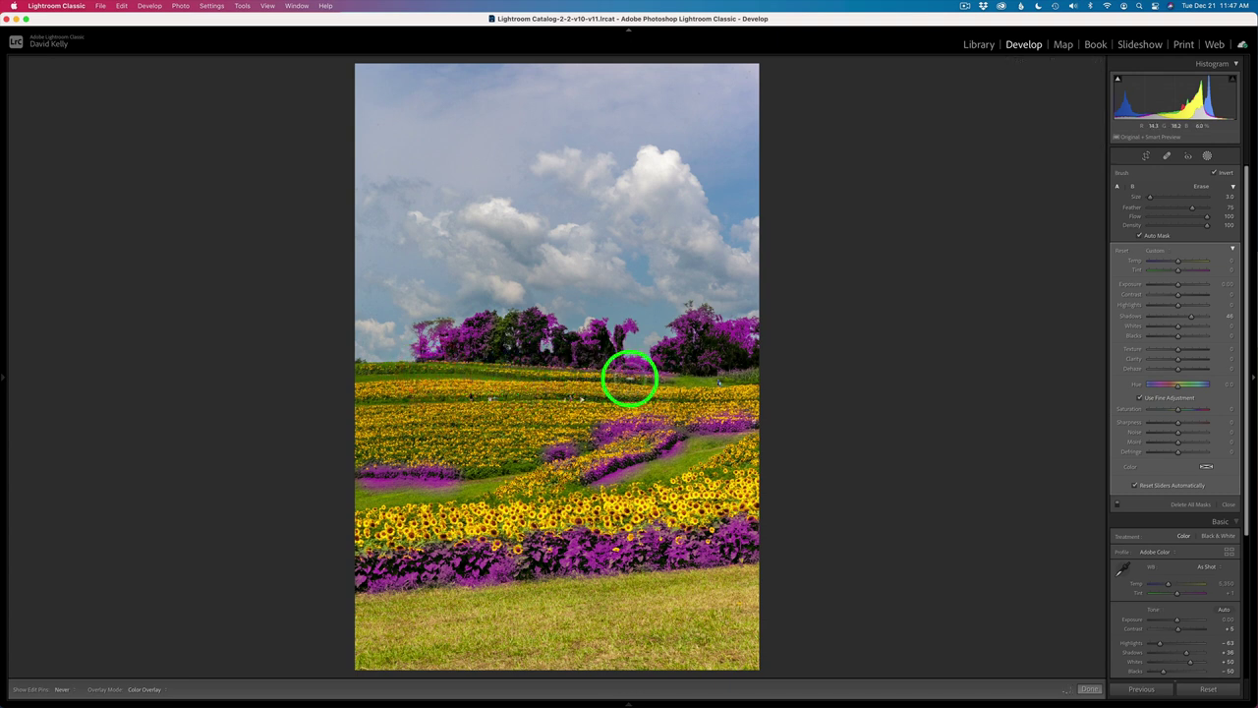
pyautogui.press('h')
pyautogui.press('h')
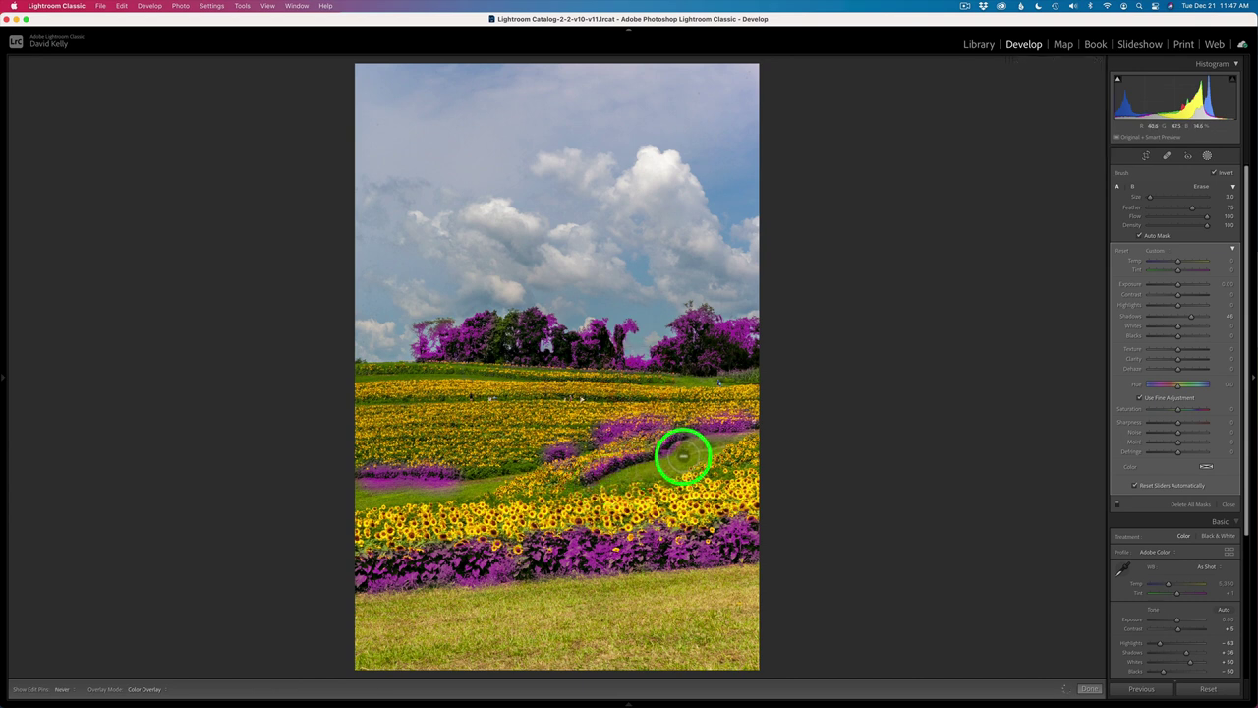
pyautogui.press('h')
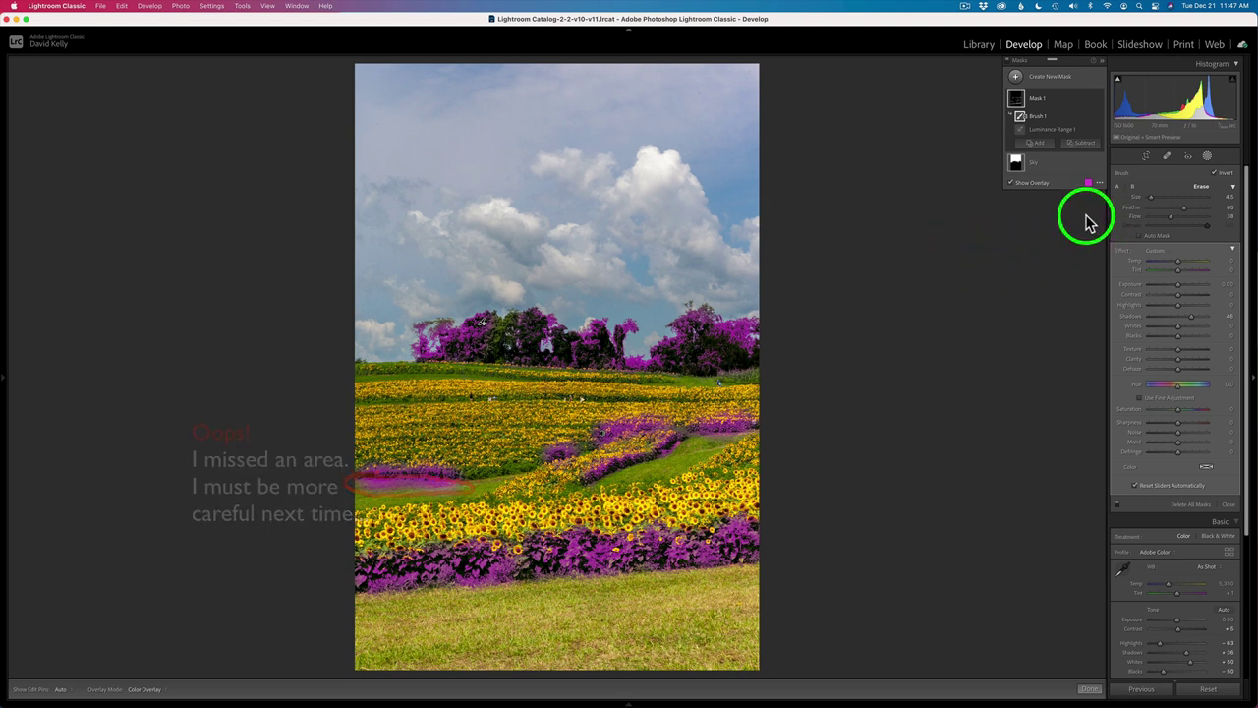
# Step: Hide the mask overlay and compare the photo with the cleaned-up foliage mask hidden and shown
pyautogui.click(1011, 182)
pyautogui.click(1099, 100)
pyautogui.click(1099, 100)
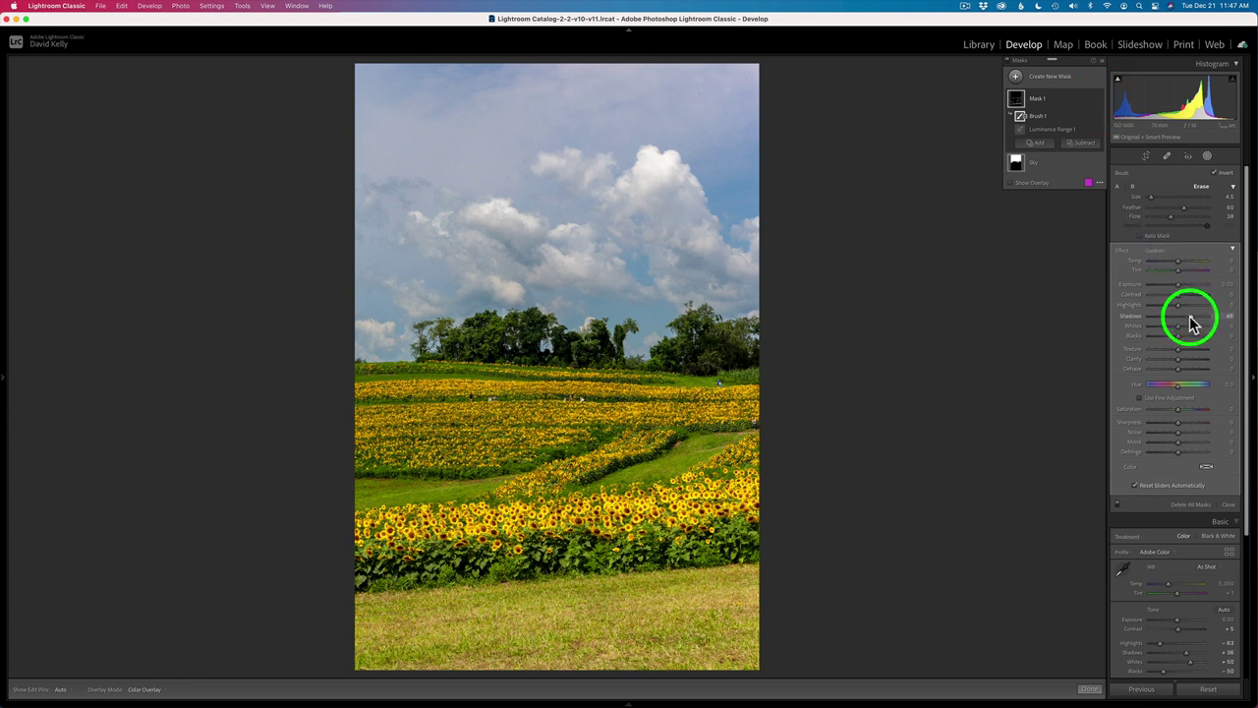
# Step: Raise the foliage mask's Shadows to about 58 and compare the photo with all masks hidden and shown
pyautogui.moveTo(1192, 323); pyautogui.dragTo(1190, 360)
pyautogui.click(968, 103)
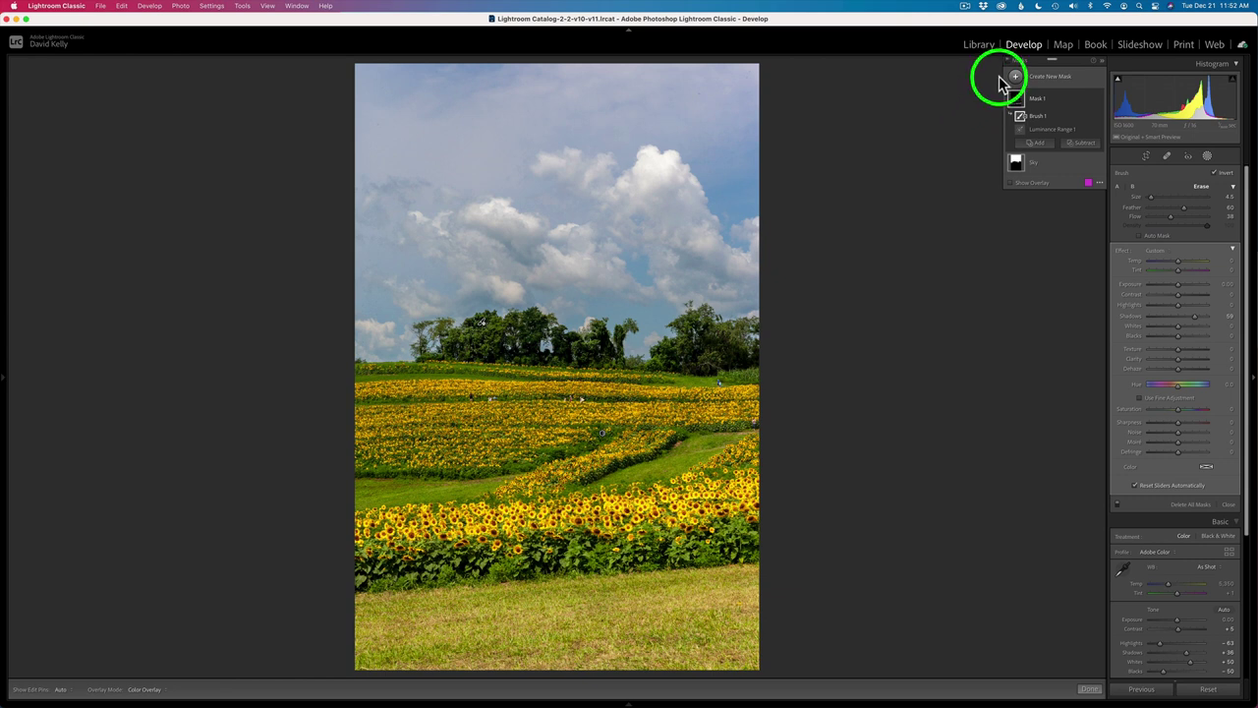
pyautogui.click(1010, 67)
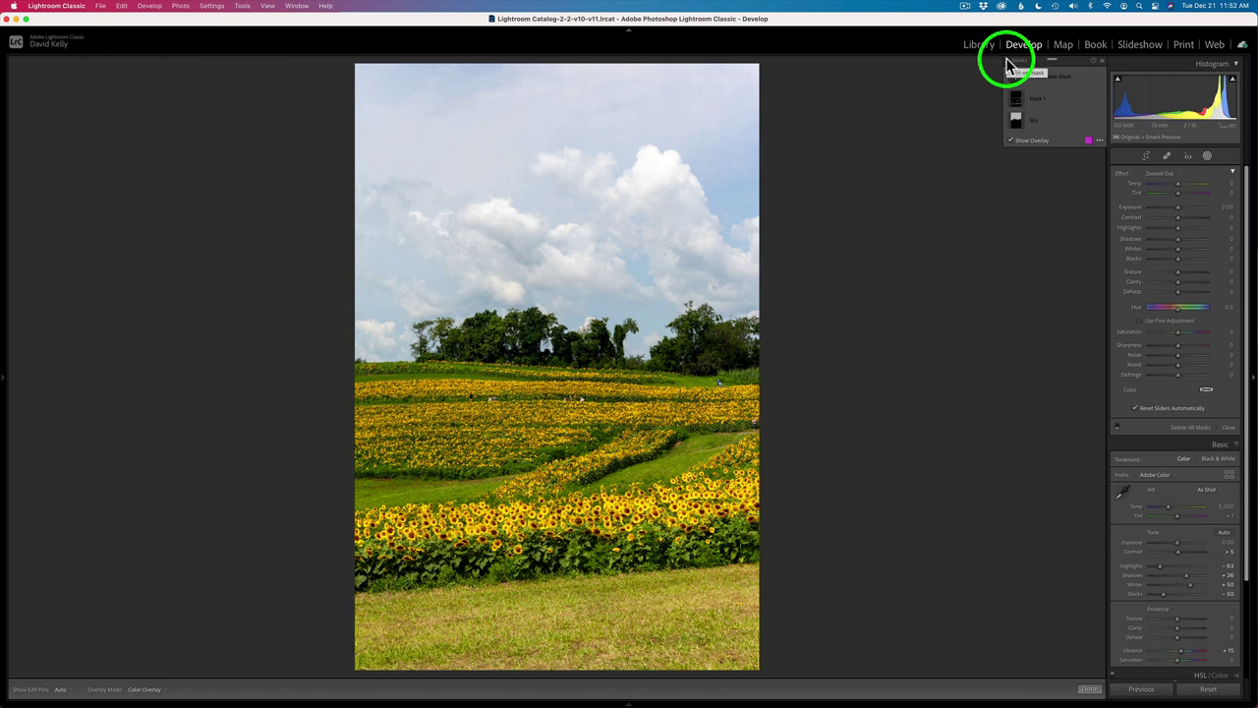
pyautogui.click(1009, 67)
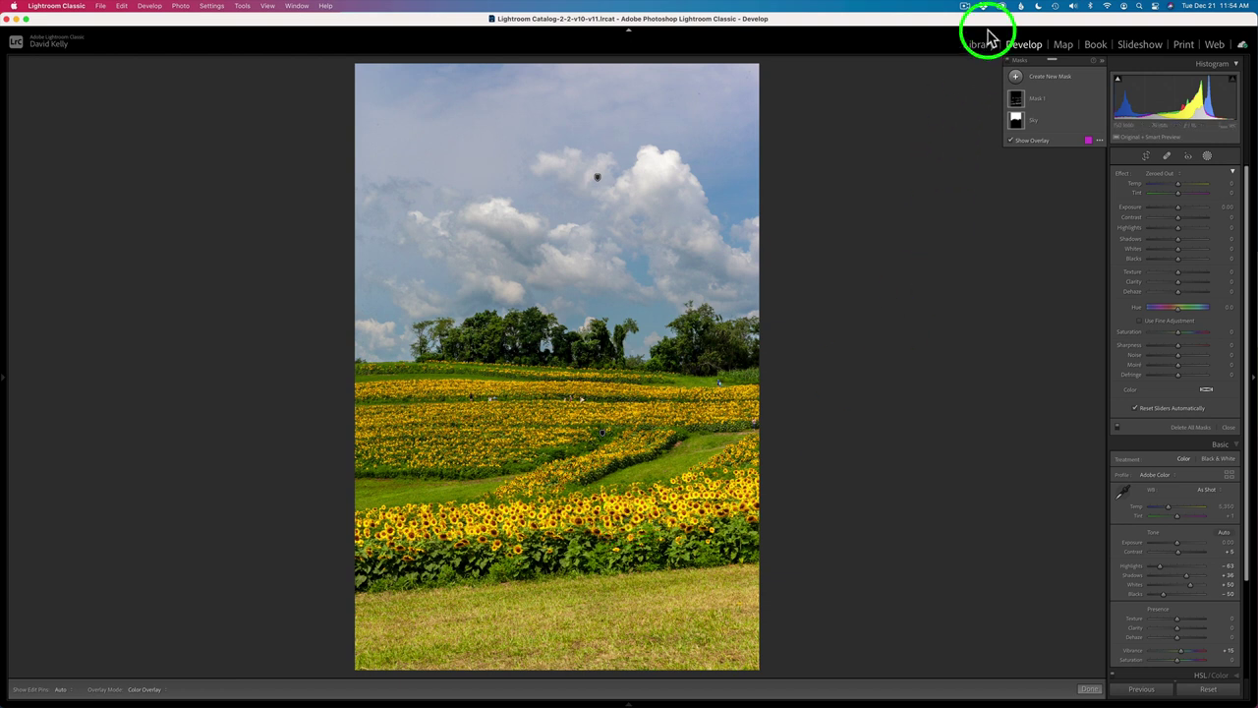
# Step: Create a new Luminance Range mask sampled from the bright sunflowers in the foreground
pyautogui.click(1016, 77)
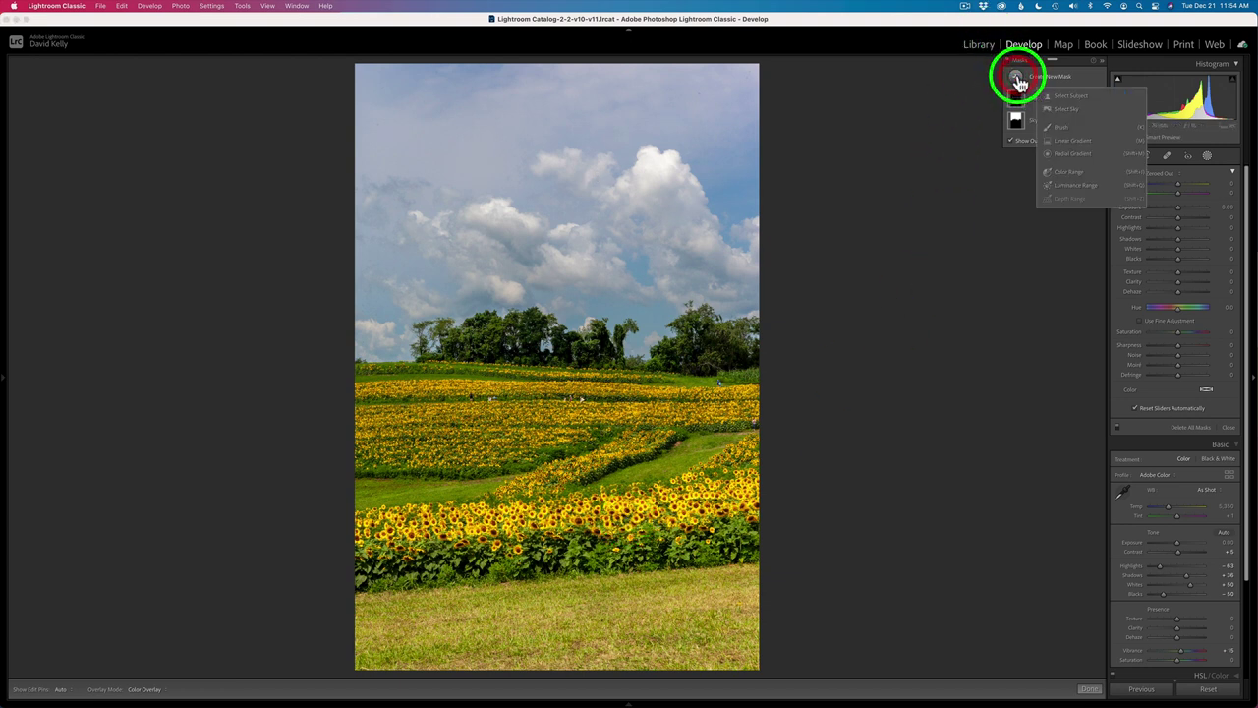
pyautogui.click(1089, 189)
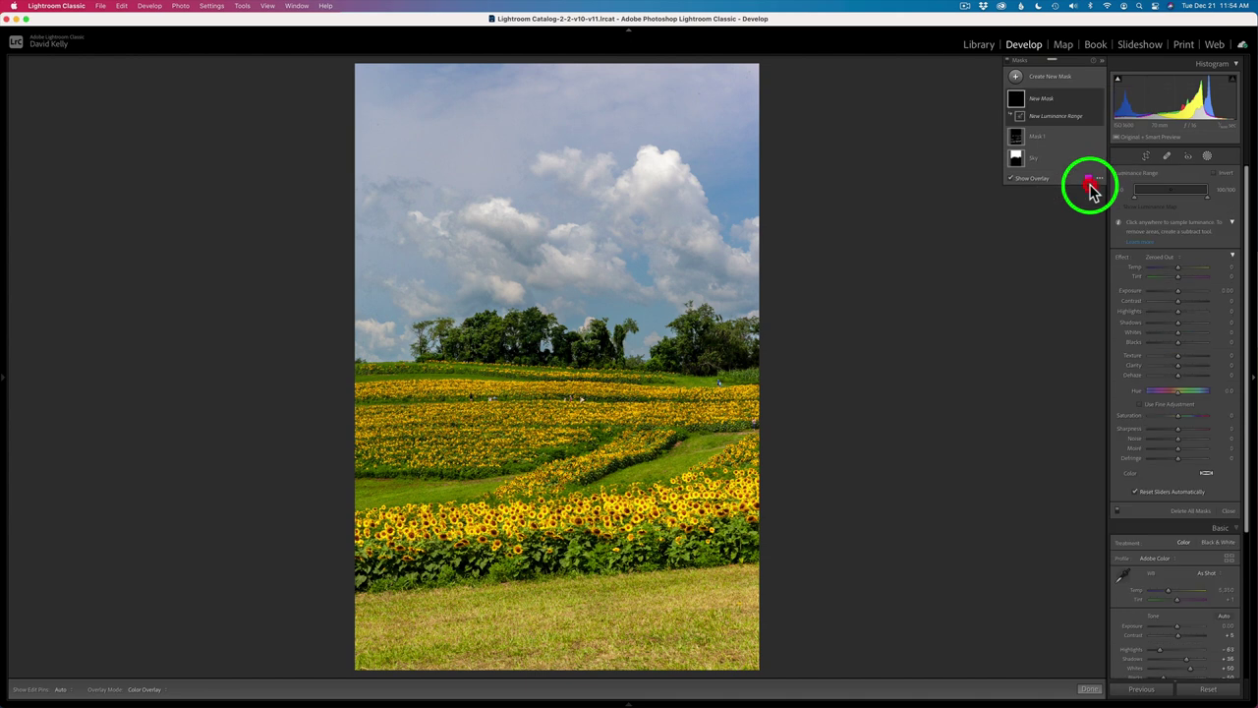
pyautogui.click(619, 507)
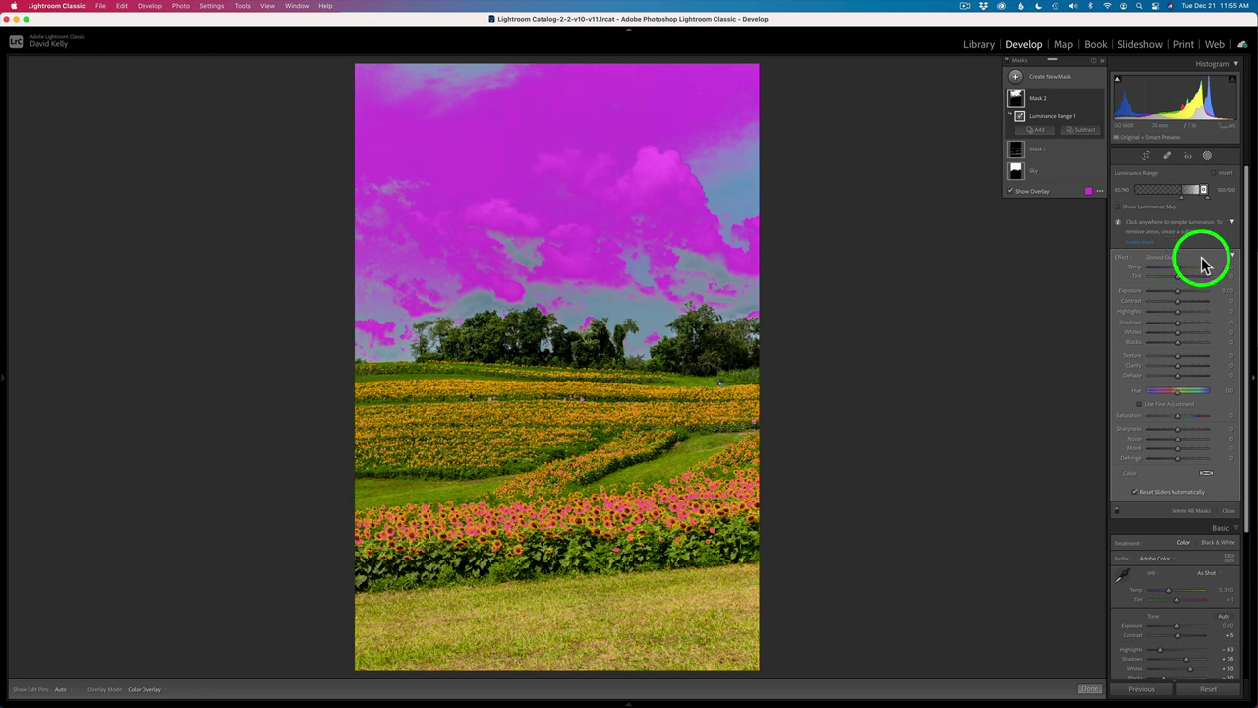
# Step: Lower the new luminance mask's Highlights to -100 and compare the photo with the mask hidden and shown
pyautogui.click(1179, 312)
pyautogui.moveTo(1179, 315)
pyautogui.mouseDown()
pyautogui.moveTo(1114, 305)
pyautogui.moveTo(1246, 324)
pyautogui.moveTo(1153, 315)
pyautogui.moveTo(1192, 315)
pyautogui.mouseUp()
pyautogui.moveTo(646, 203); pyautogui.dragTo(676, 211)
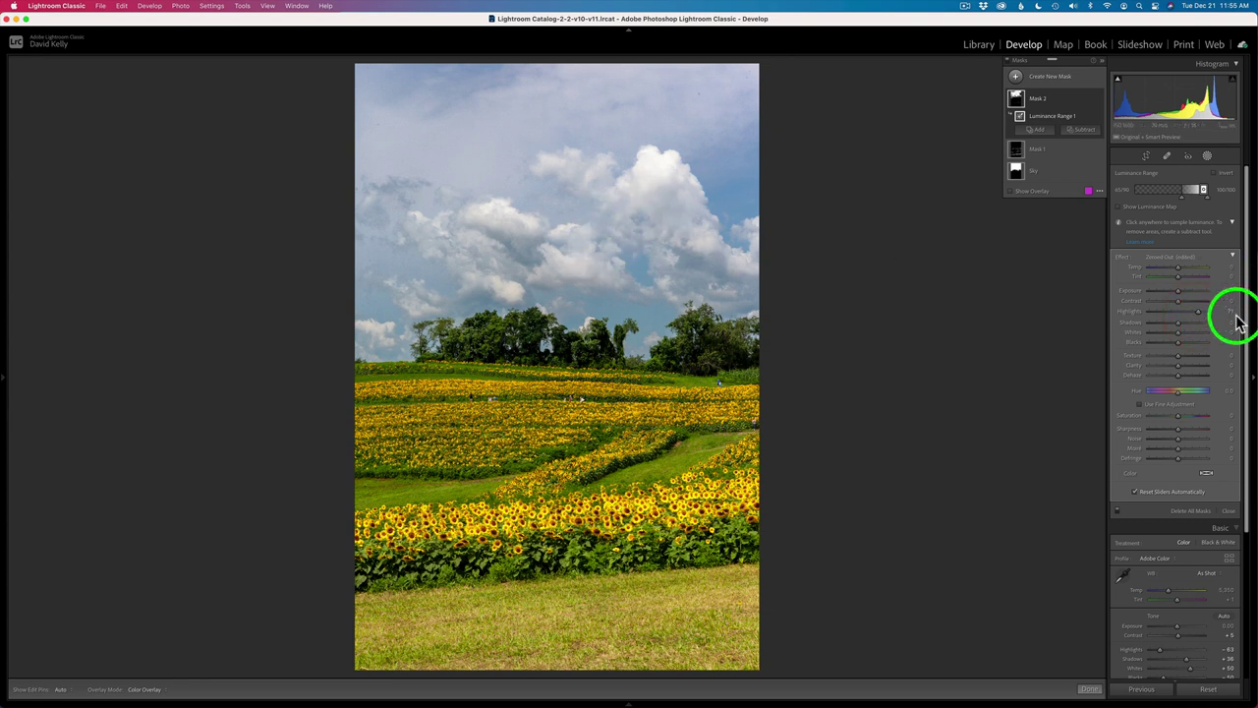
pyautogui.moveTo(1198, 315)
pyautogui.mouseDown()
pyautogui.moveTo(1075, 309)
pyautogui.moveTo(1151, 314)
pyautogui.moveTo(1112, 310)
pyautogui.mouseUp()
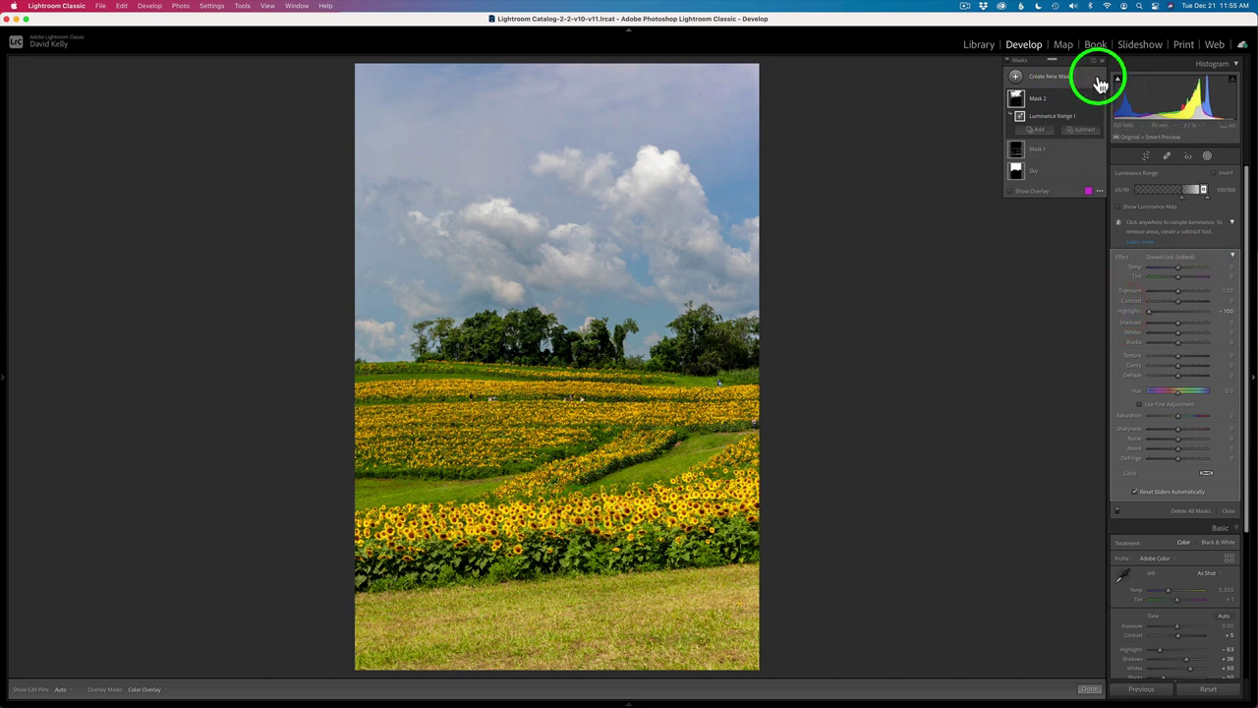
pyautogui.click(1098, 99)
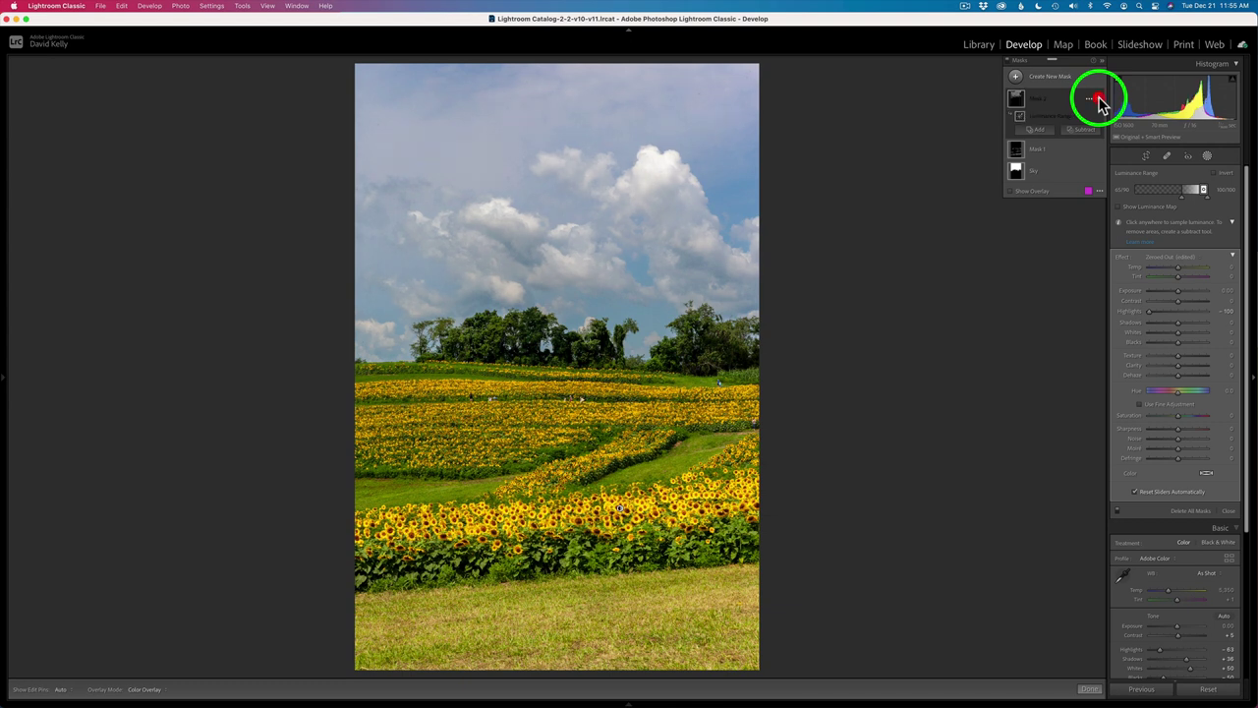
pyautogui.click(1098, 99)
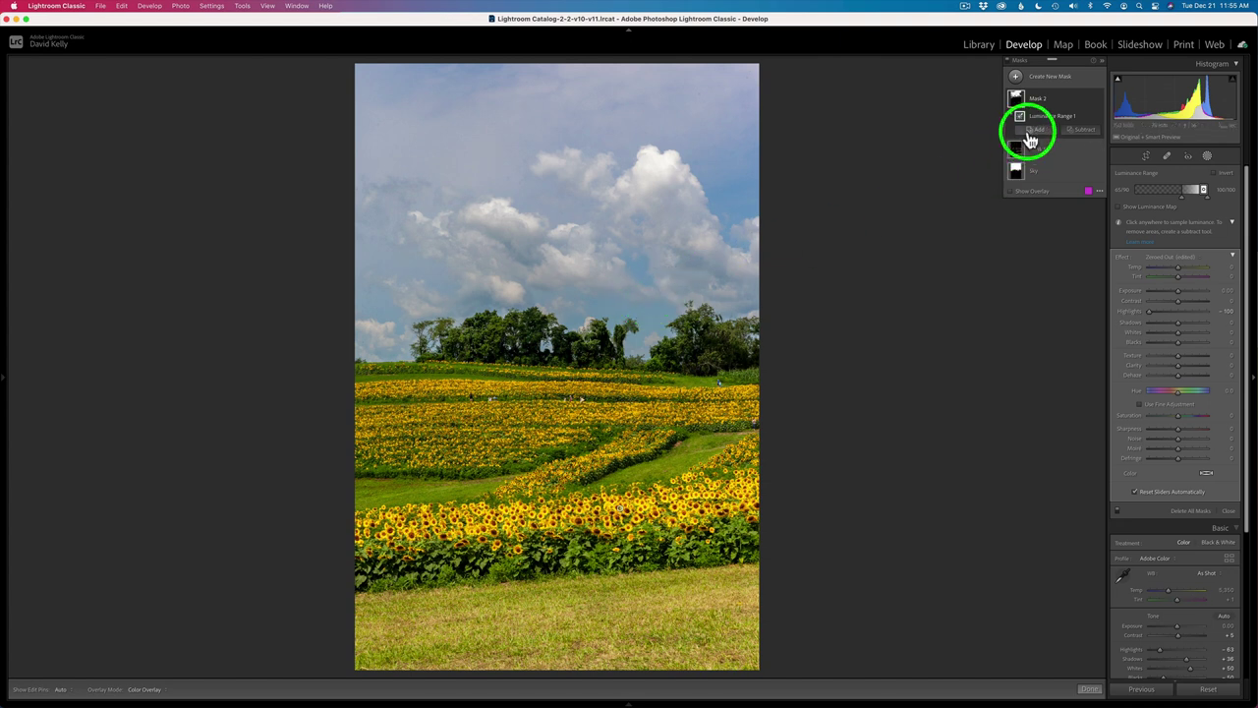
# Step: Intersect the highlights luminance range with a Brush and set the brush Flow to 100
pyautogui.click(1090, 117)
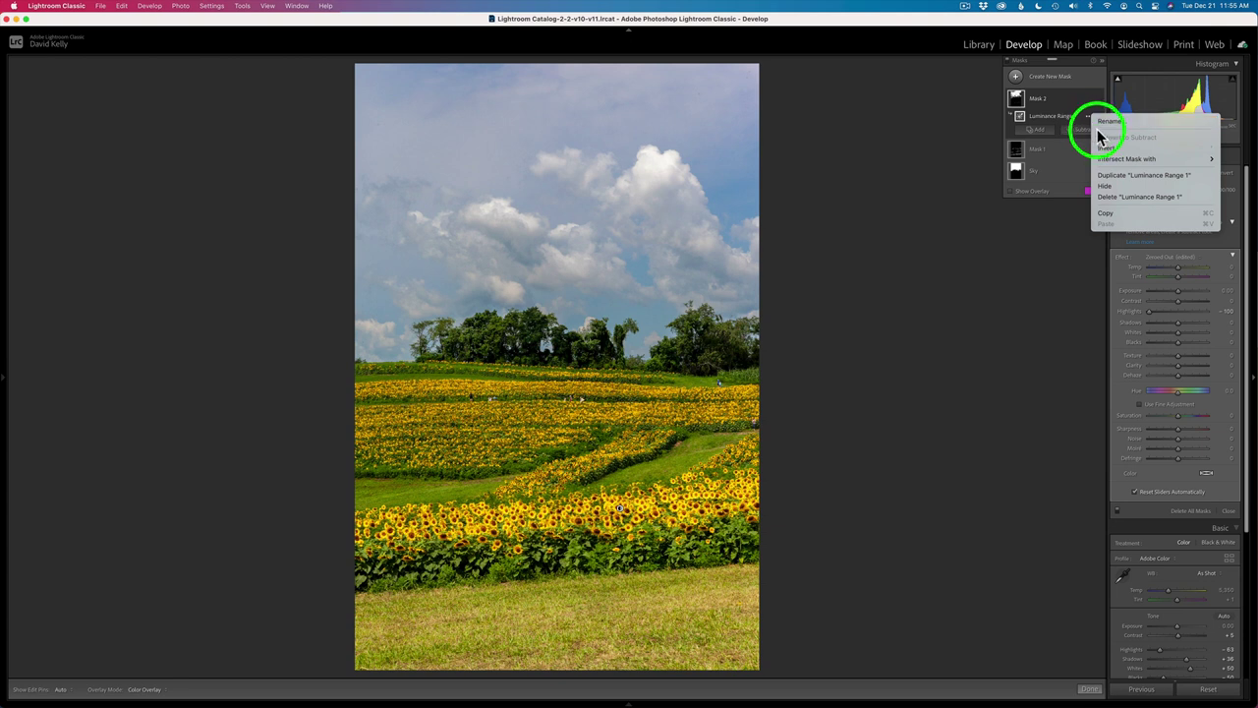
pyautogui.moveTo(1123, 160)
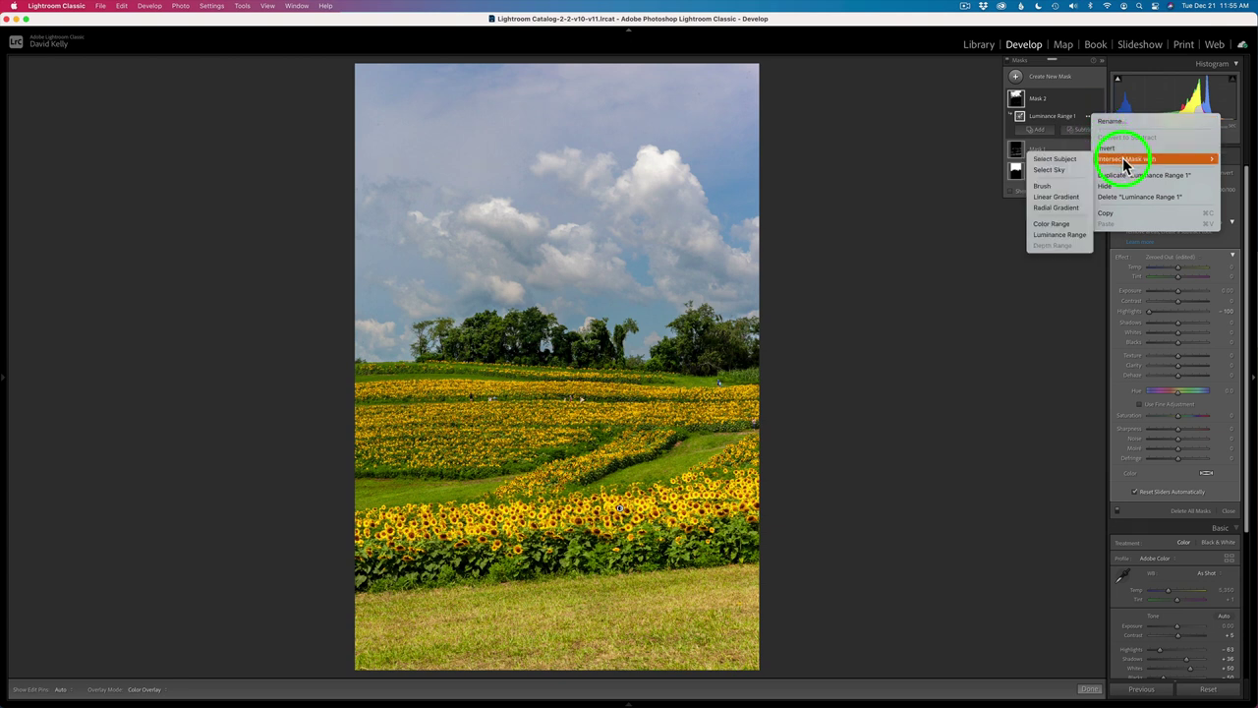
pyautogui.click(1058, 190)
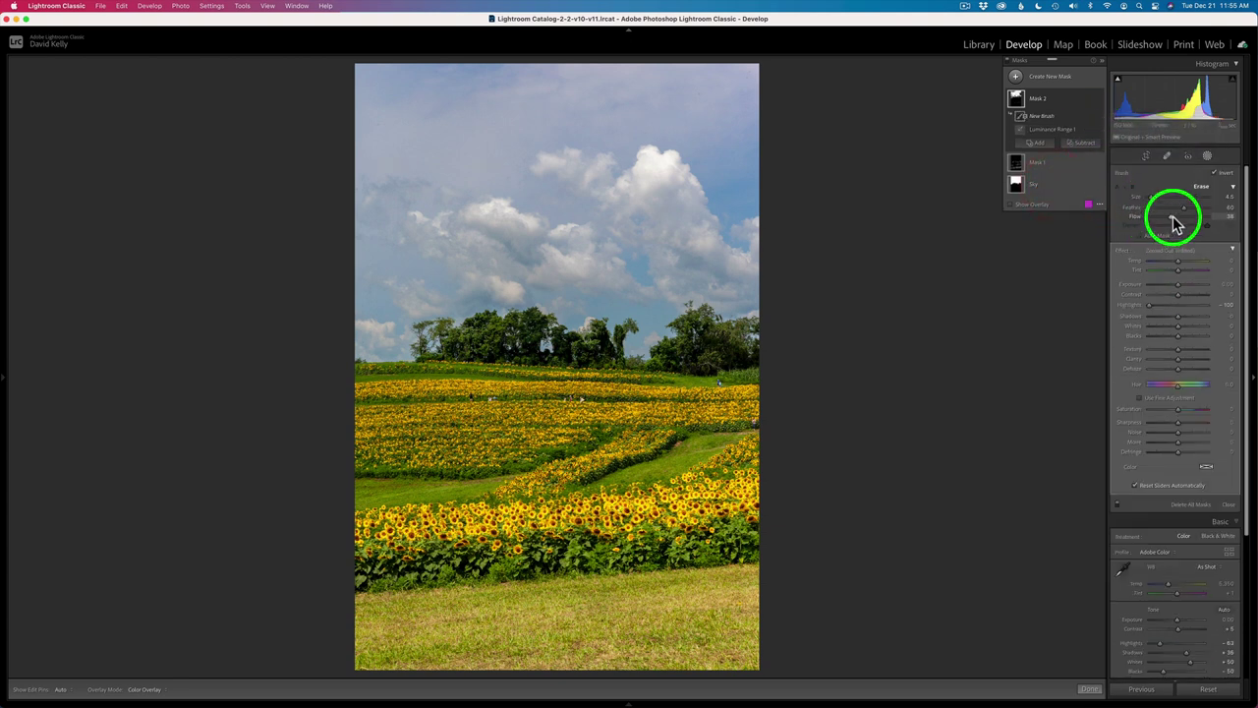
pyautogui.moveTo(1170, 216); pyautogui.dragTo(1217, 215)
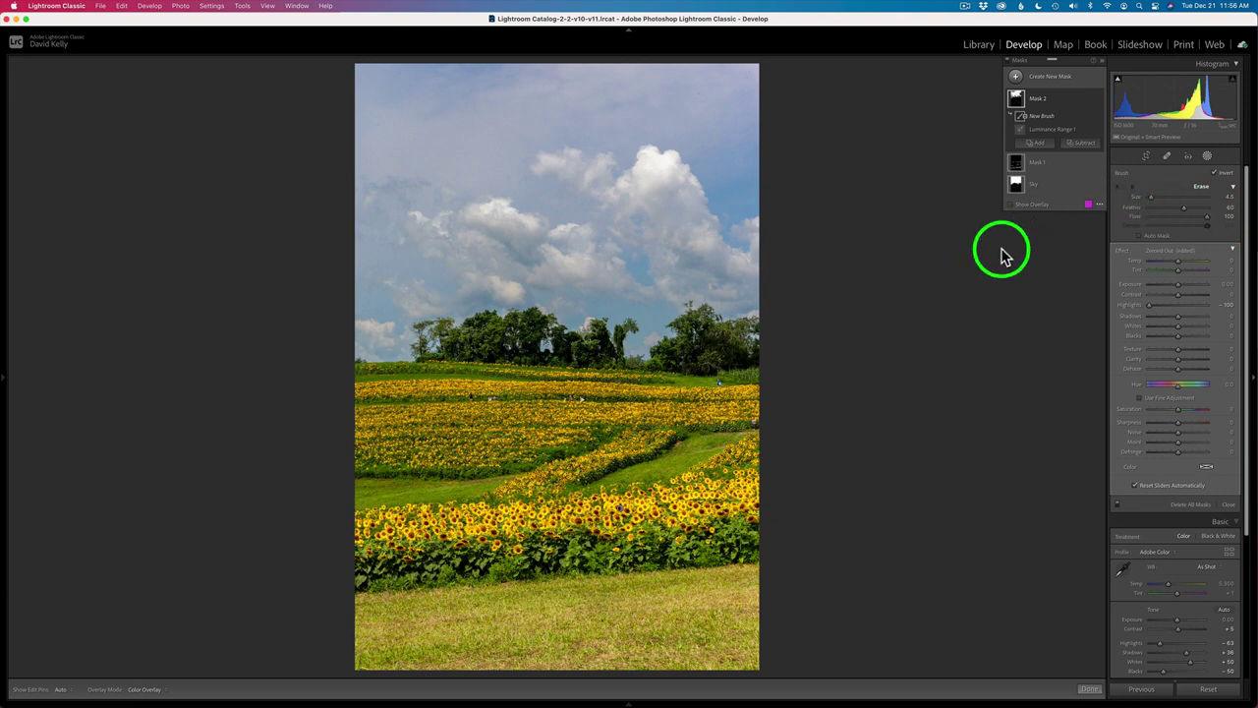
# Step: Paint the intersecting brush over the foreground sunflower rows, with the overlay shown to check the coverage
pyautogui.press('h')
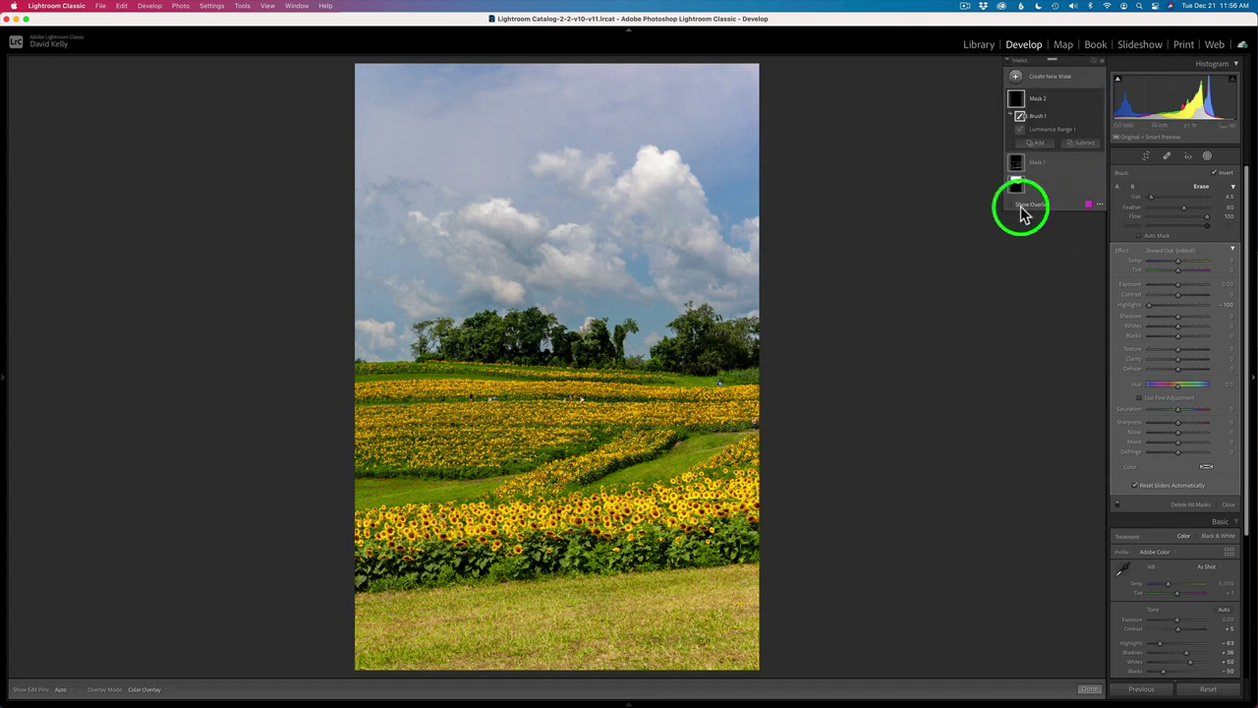
pyautogui.click(1009, 204)
pyautogui.press('h')
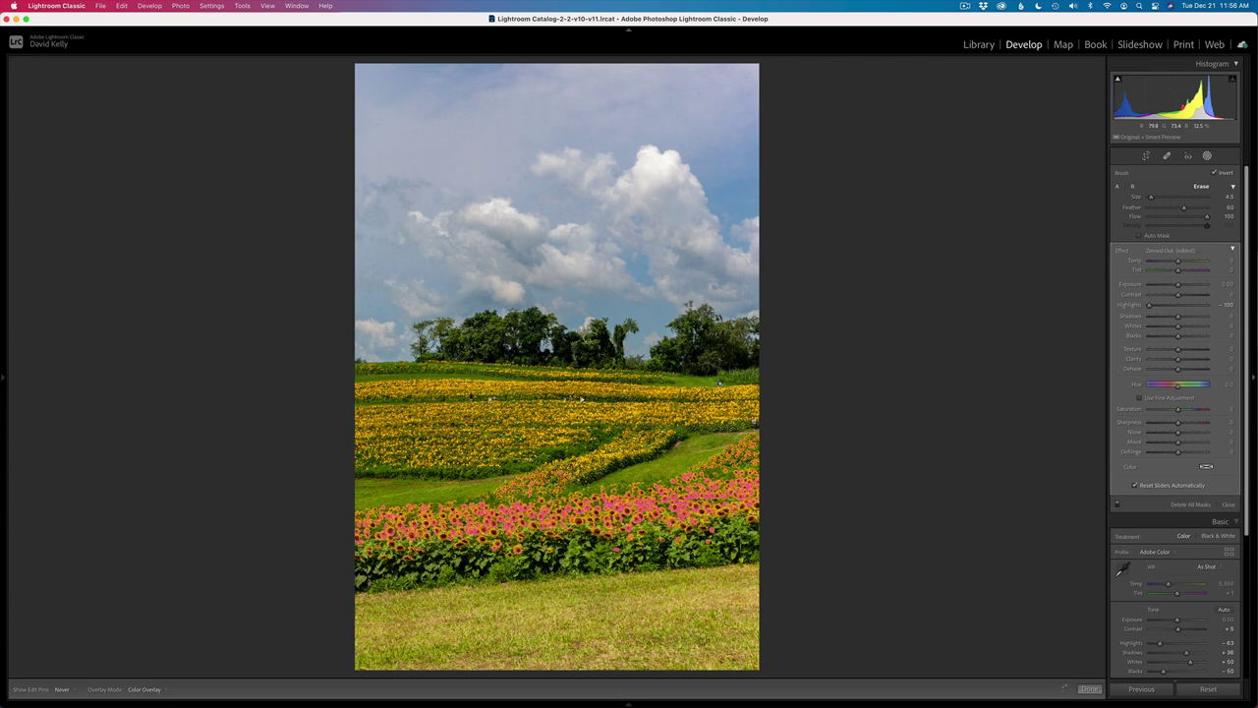
pyautogui.press('h')
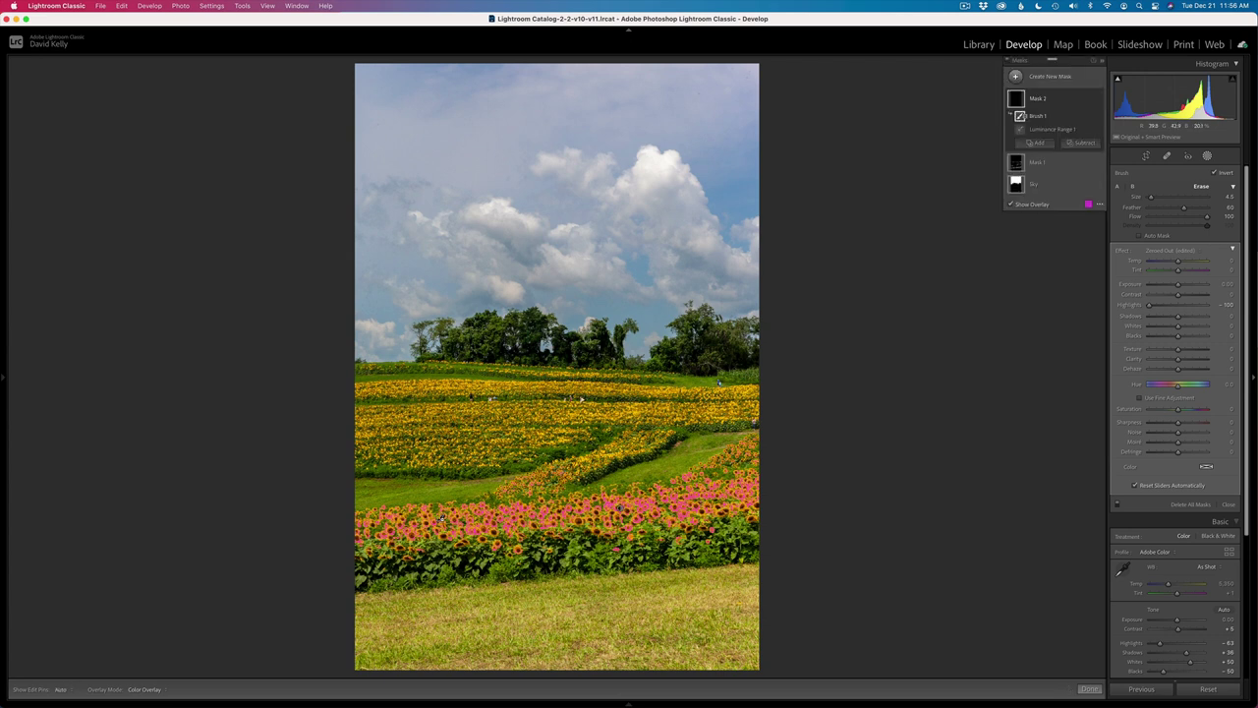
# Step: Hide the overlay and compare the photo with the sunflower mask hidden and shown
pyautogui.click(1012, 206)
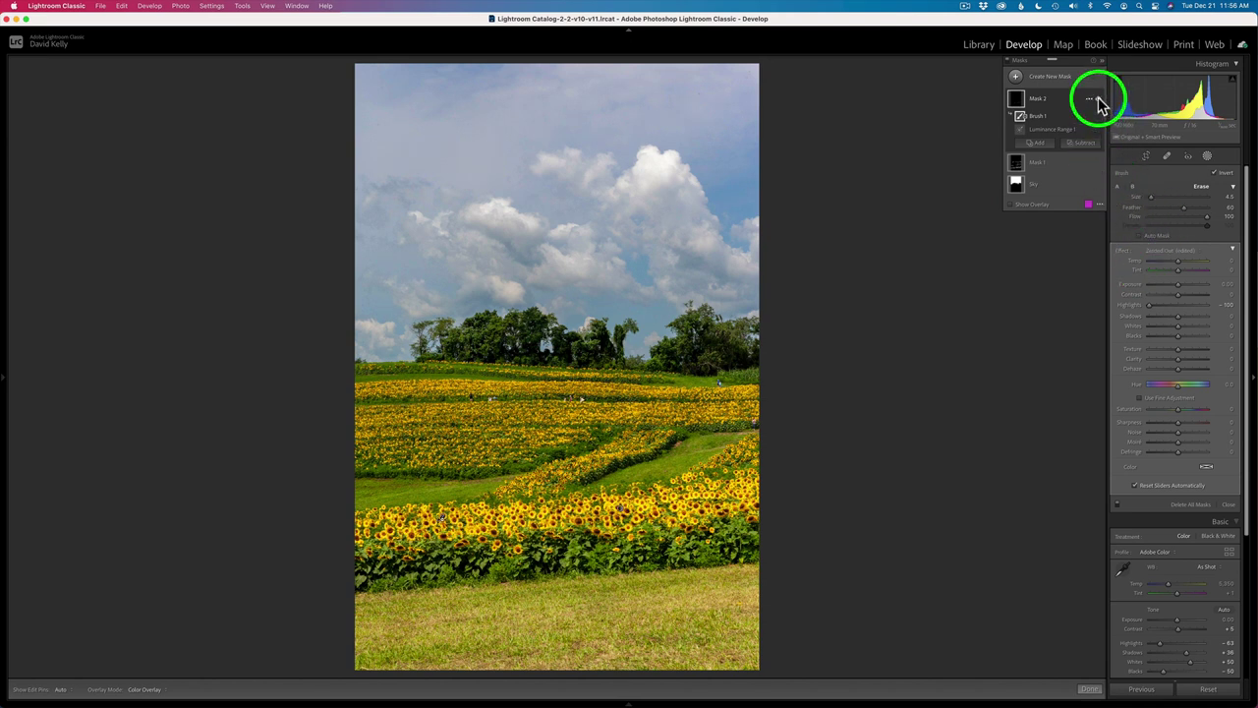
pyautogui.click(1095, 99)
pyautogui.click(1096, 99)
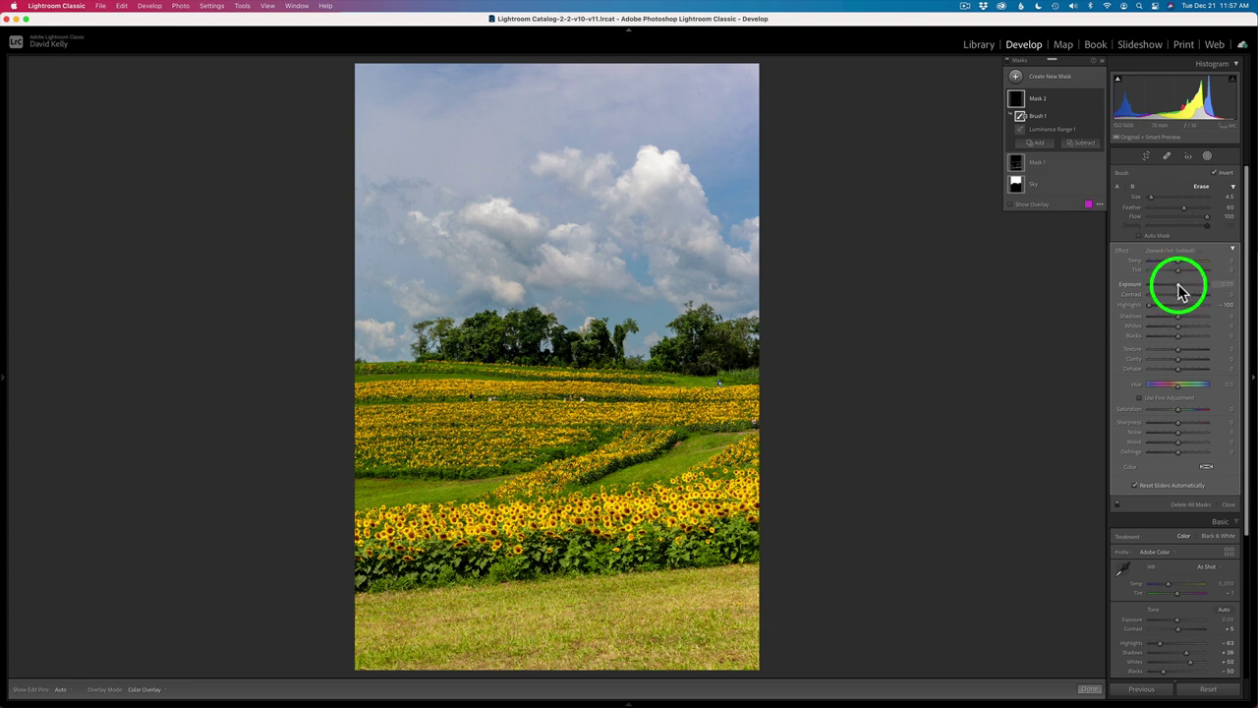
# Step: Fine-tune the Exposure of the foreground sunflower mask
pyautogui.moveTo(1179, 288); pyautogui.dragTo(1181, 289)
pyautogui.moveTo(1179, 289); pyautogui.dragTo(1180, 289)
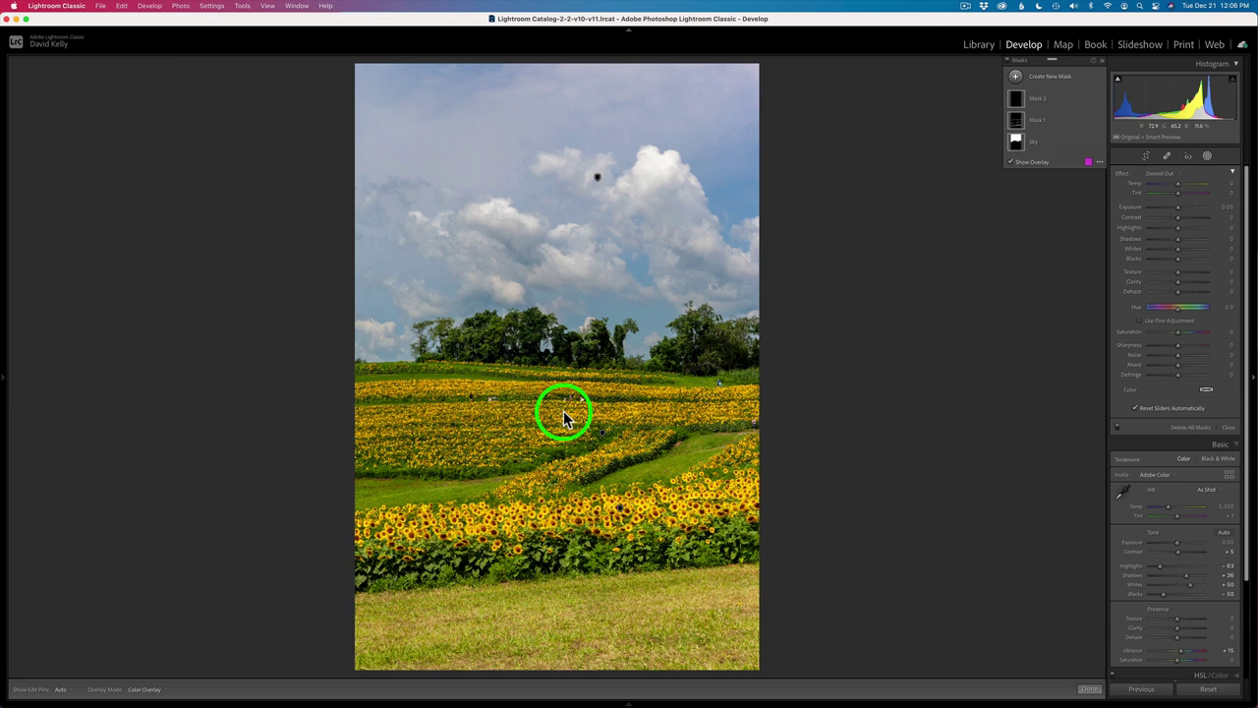
# Step: Create a Color Range mask sampled from the yellow background sunflowers and lower its Refine amount to about 38
pyautogui.click(1018, 79)
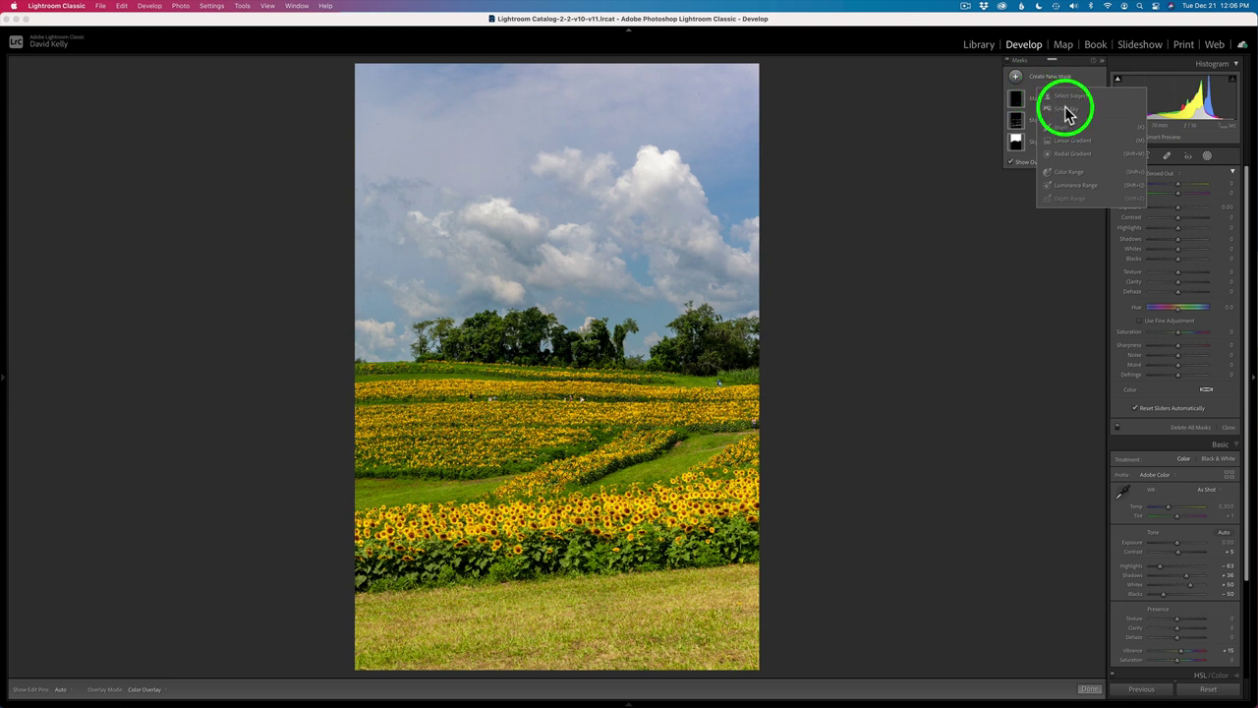
pyautogui.click(1067, 173)
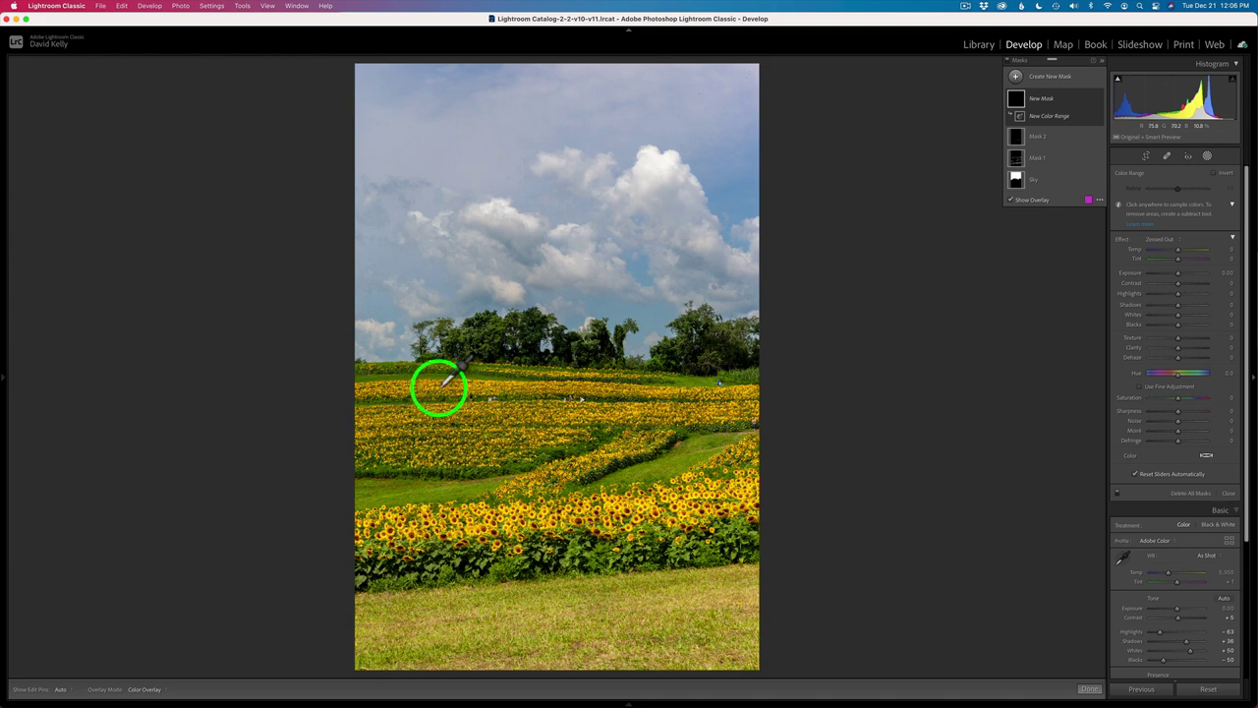
pyautogui.click(438, 388)
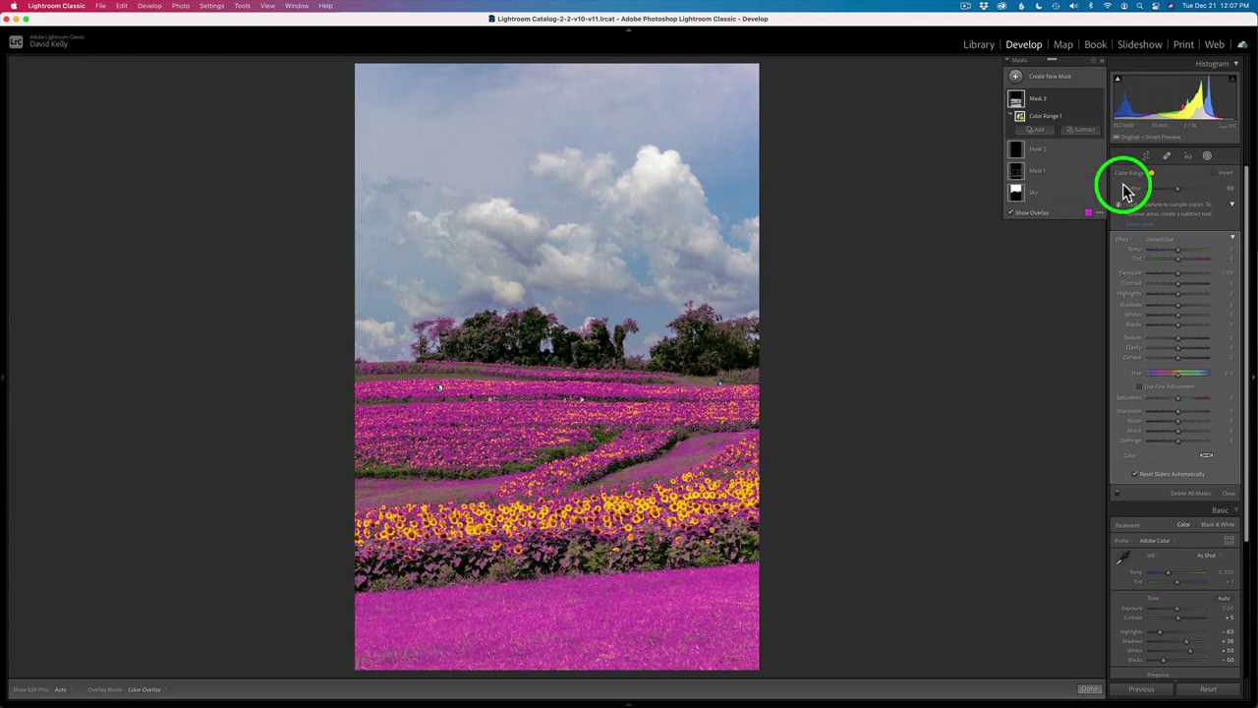
pyautogui.moveTo(1179, 194)
pyautogui.mouseDown()
pyautogui.moveTo(1154, 188)
pyautogui.moveTo(1188, 191)
pyautogui.moveTo(1163, 191)
pyautogui.moveTo(1171, 196)
pyautogui.mouseUp()
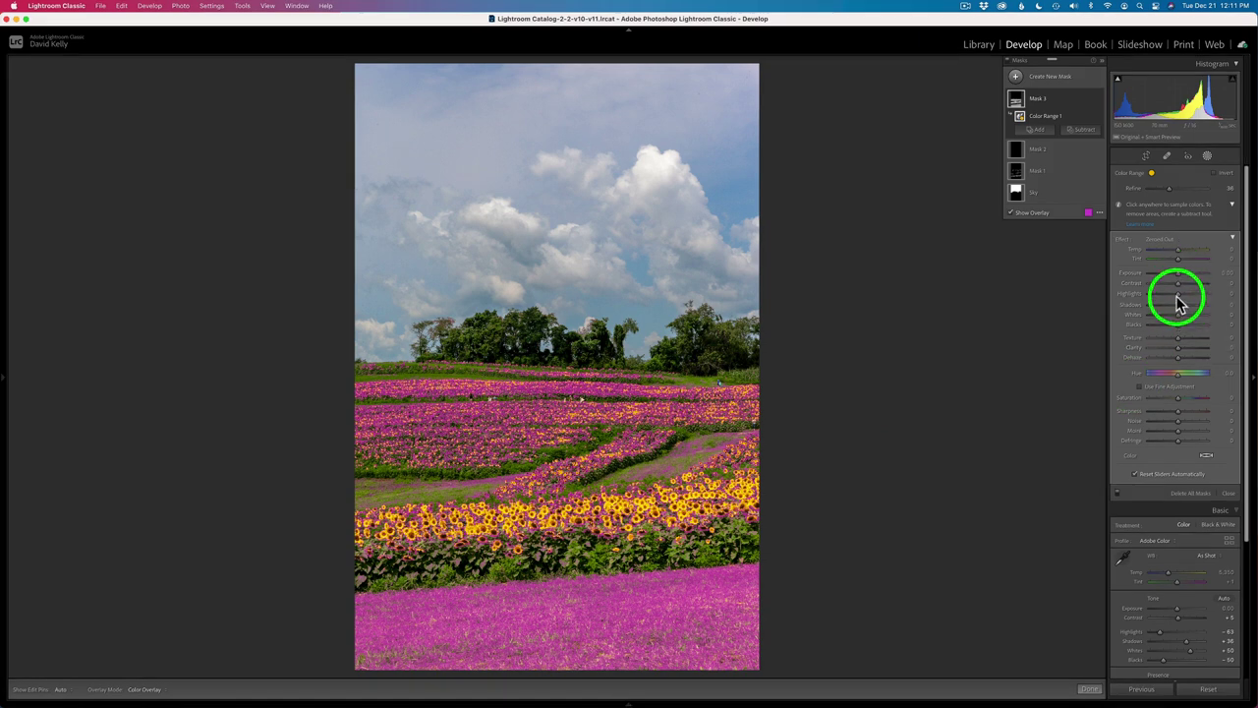
# Step: Hide the overlay, raise the color range mask's Highlights to 43 and Exposure to 0.23, and compare with the mask hidden
pyautogui.press('o')
pyautogui.moveTo(1181, 300)
pyautogui.mouseDown()
pyautogui.moveTo(1201, 300)
pyautogui.moveTo(1188, 293)
pyautogui.mouseUp()
pyautogui.moveTo(1187, 284); pyautogui.dragTo(1185, 282)
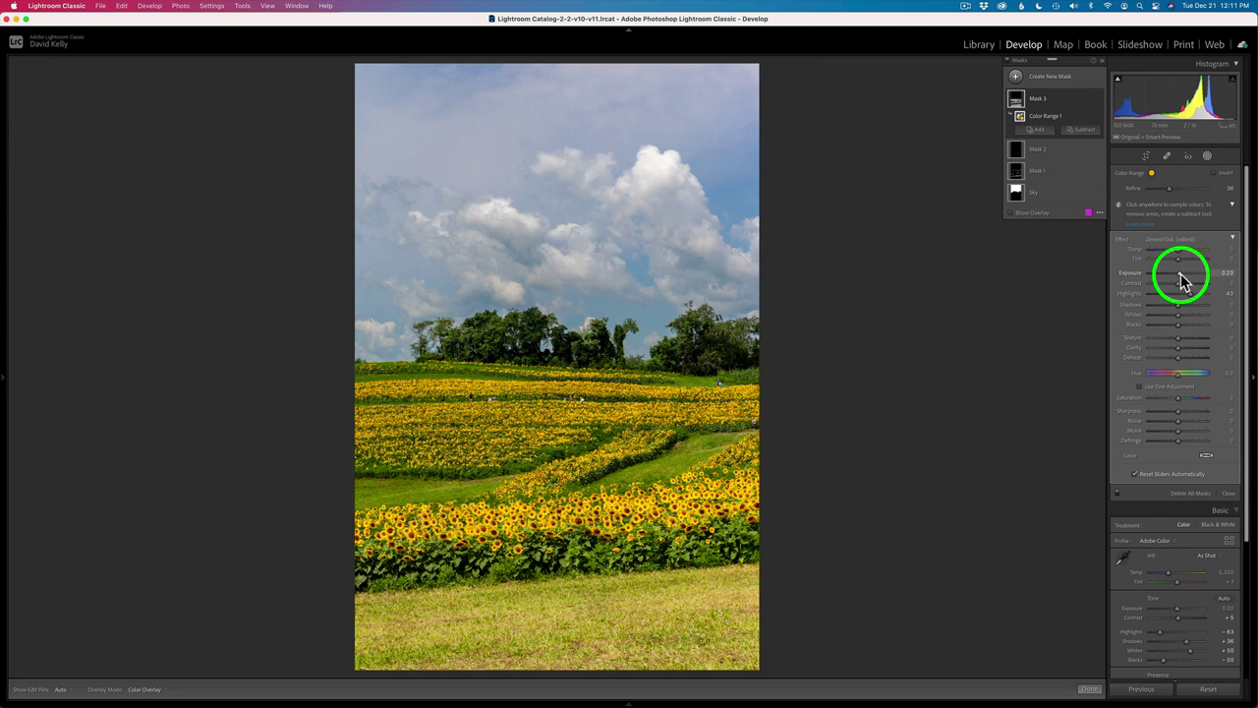
pyautogui.moveTo(1182, 281); pyautogui.dragTo(1182, 281)
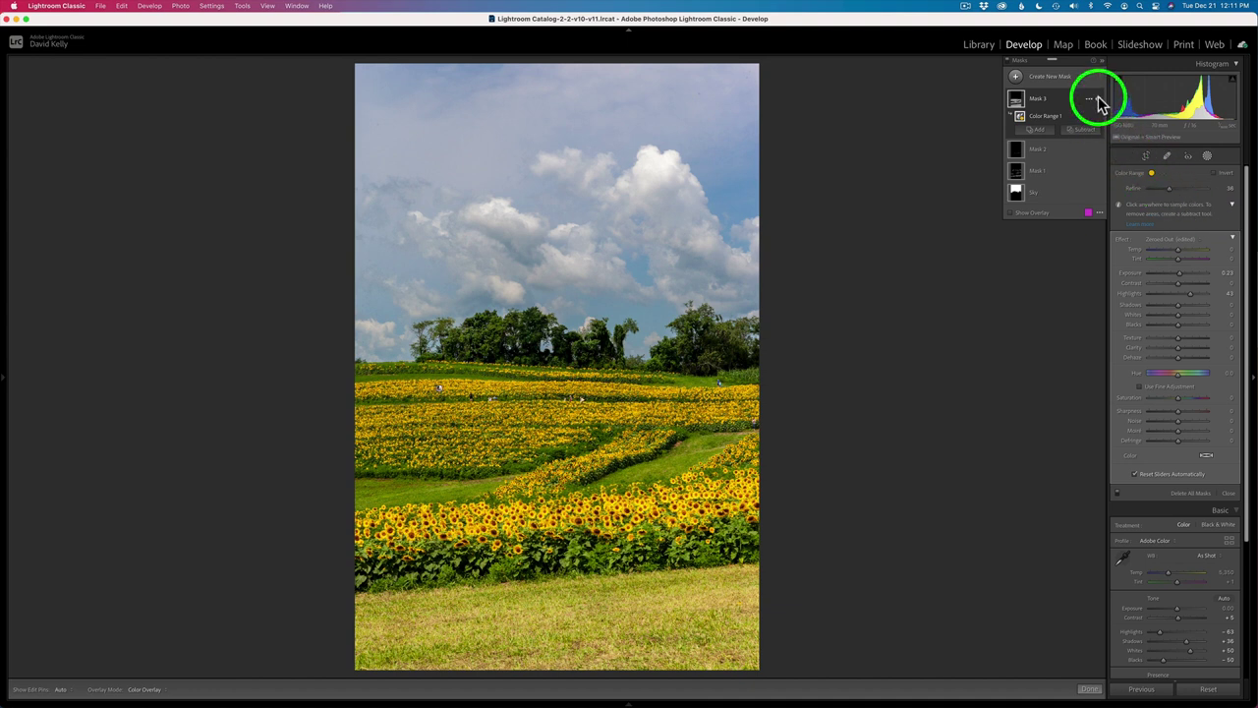
pyautogui.click(1099, 98)
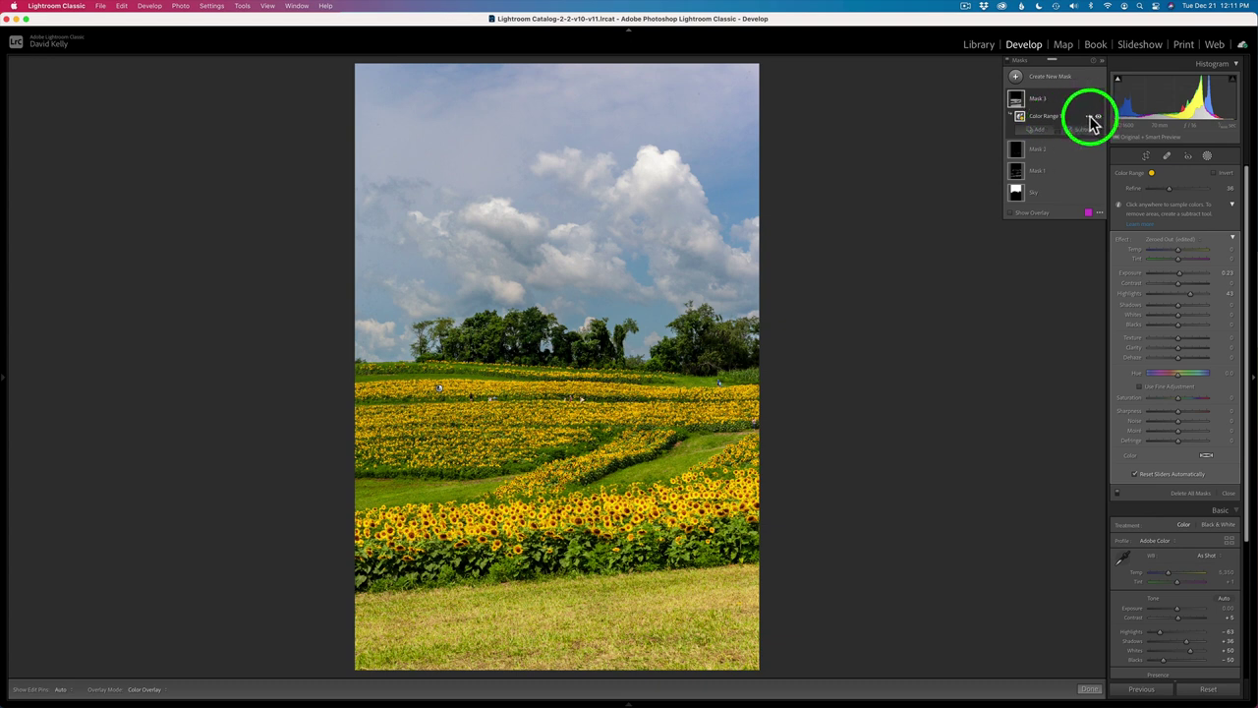
# Step: Intersect the yellow color range with a Brush
pyautogui.click(1089, 117)
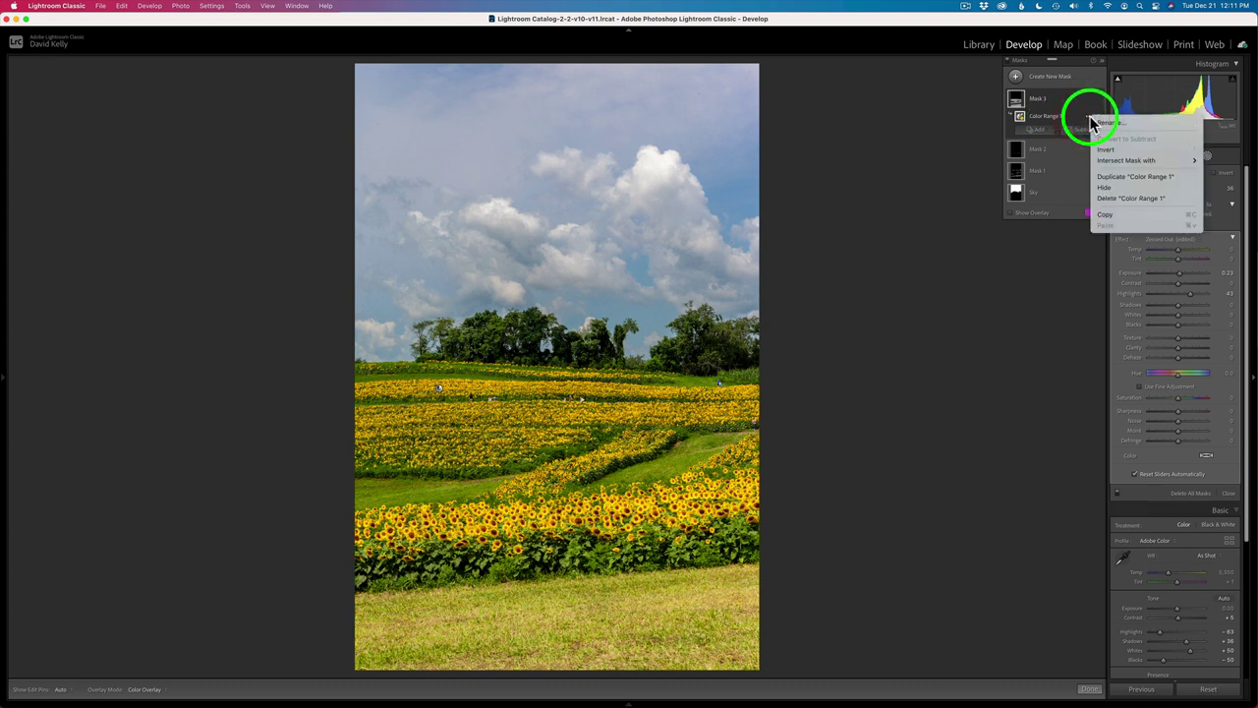
pyautogui.moveTo(1103, 161)
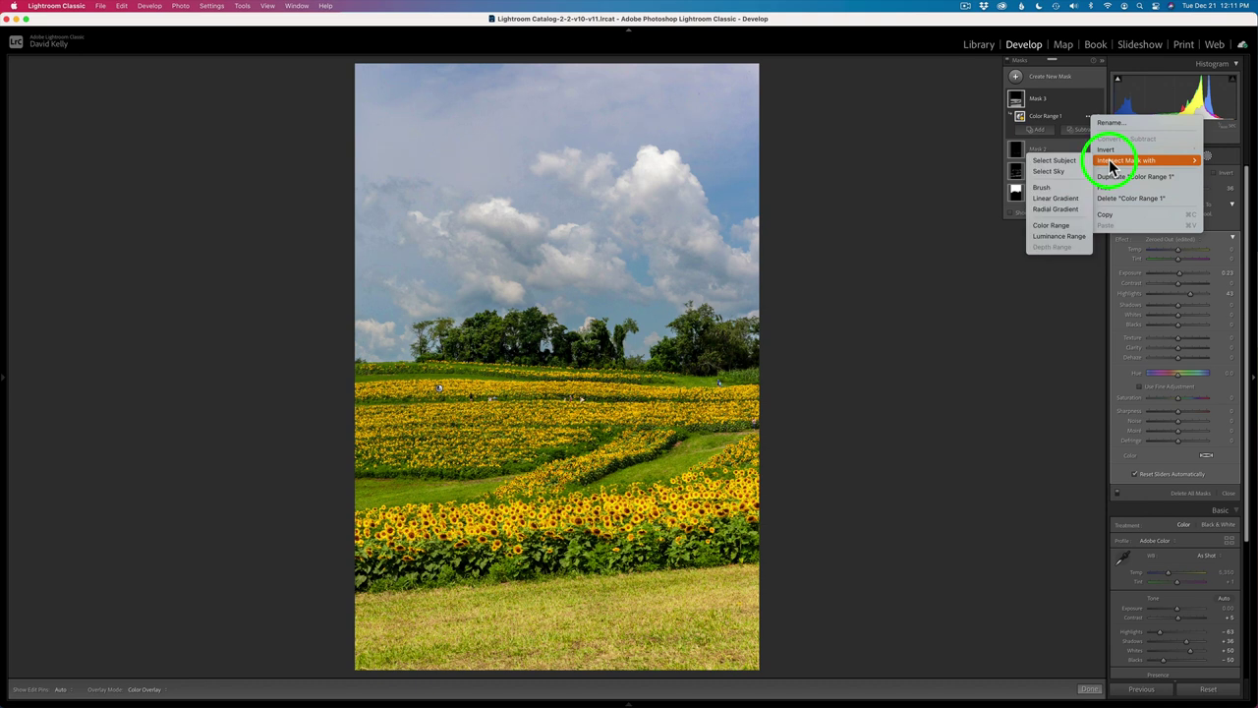
pyautogui.click(1053, 189)
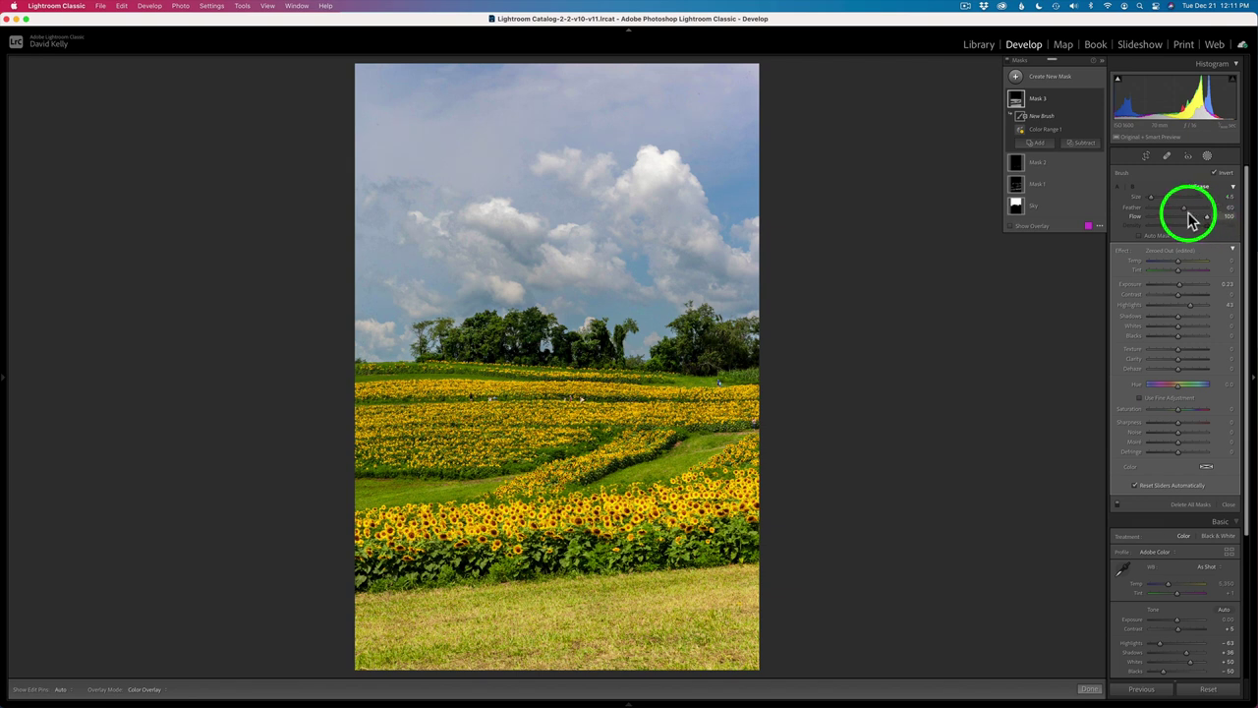
# Step: Enlarge the intersecting brush to size 10.0, hide the edit pins, and paint over the background sunflower rows
pyautogui.click(439, 388)
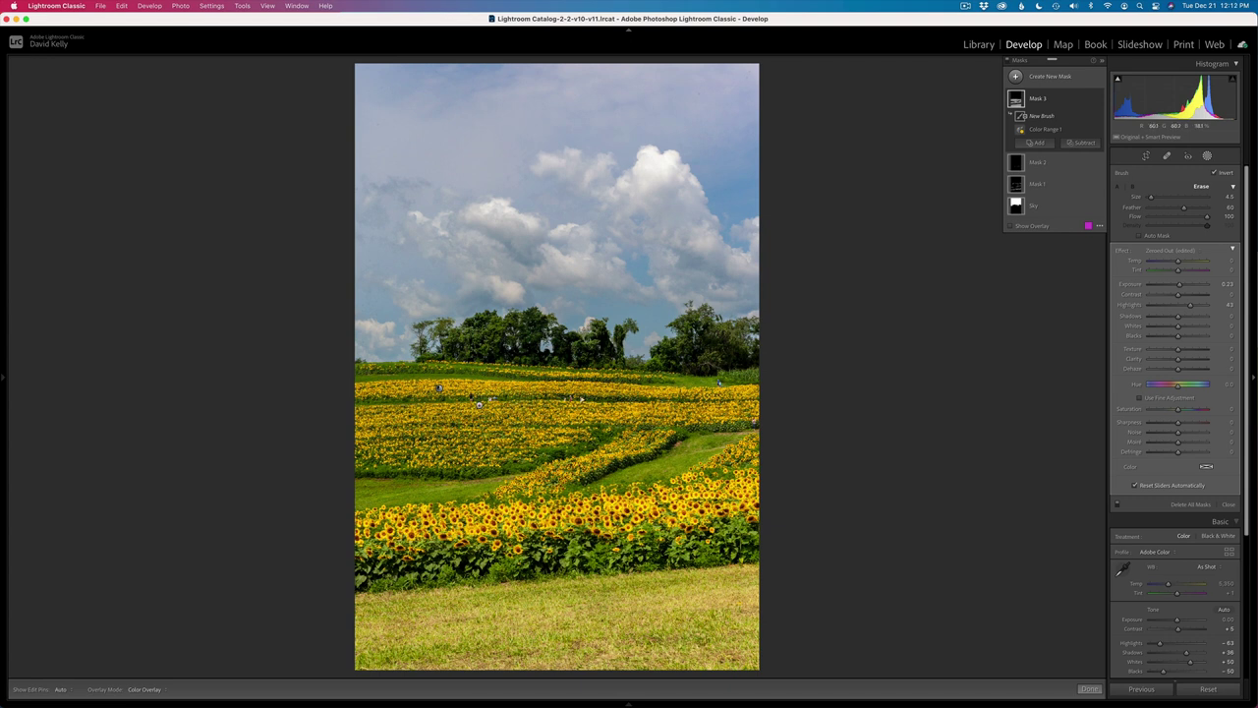
pyautogui.press(']')
pyautogui.press(']')
pyautogui.press('h')
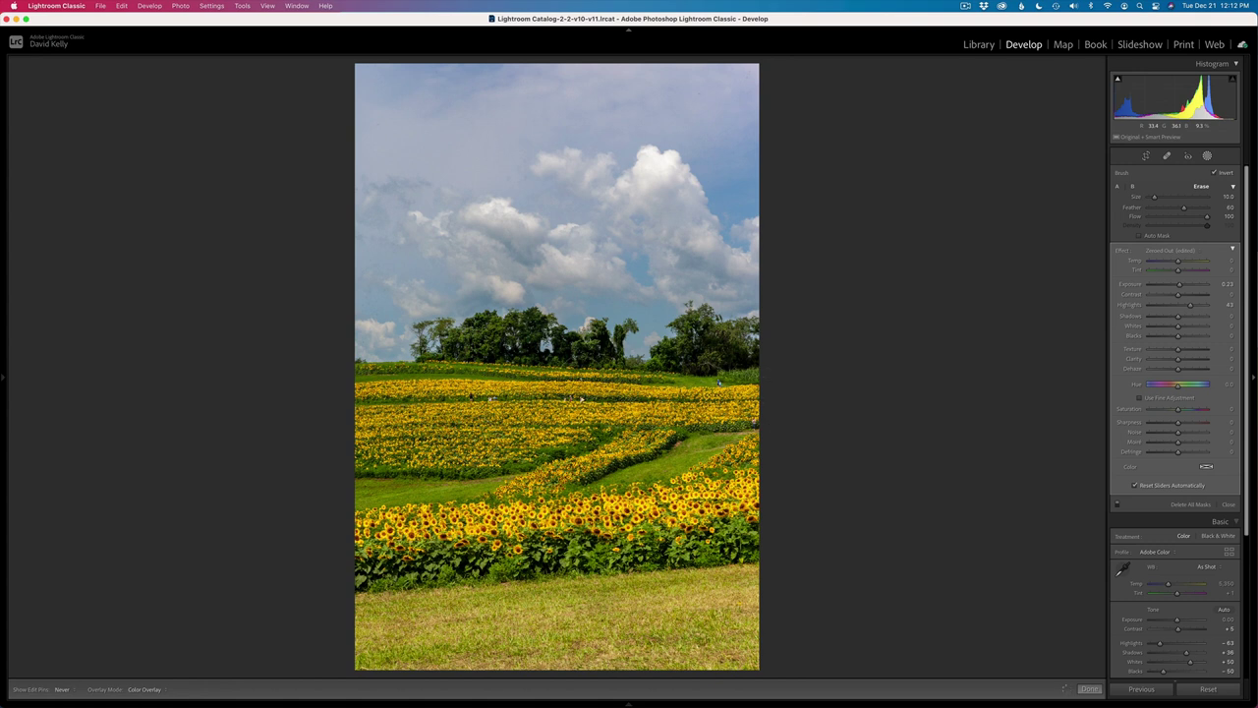
pyautogui.click(303, 444)
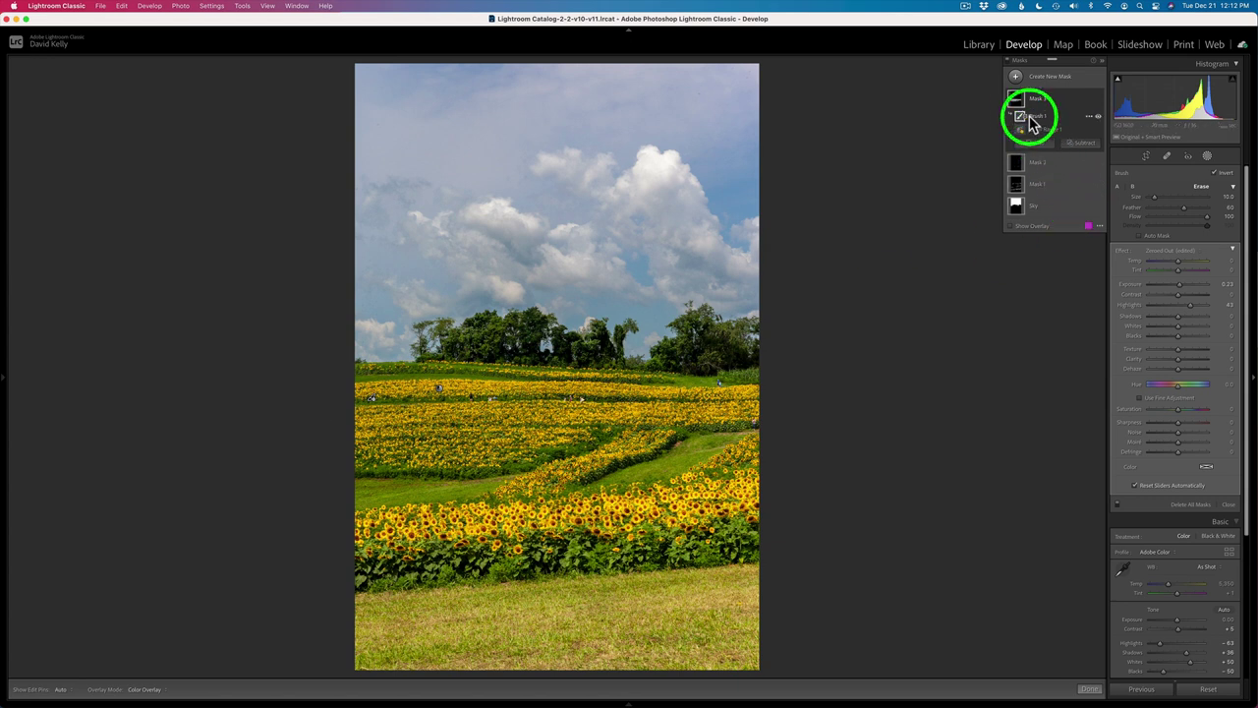
pyautogui.moveTo(1022, 120)
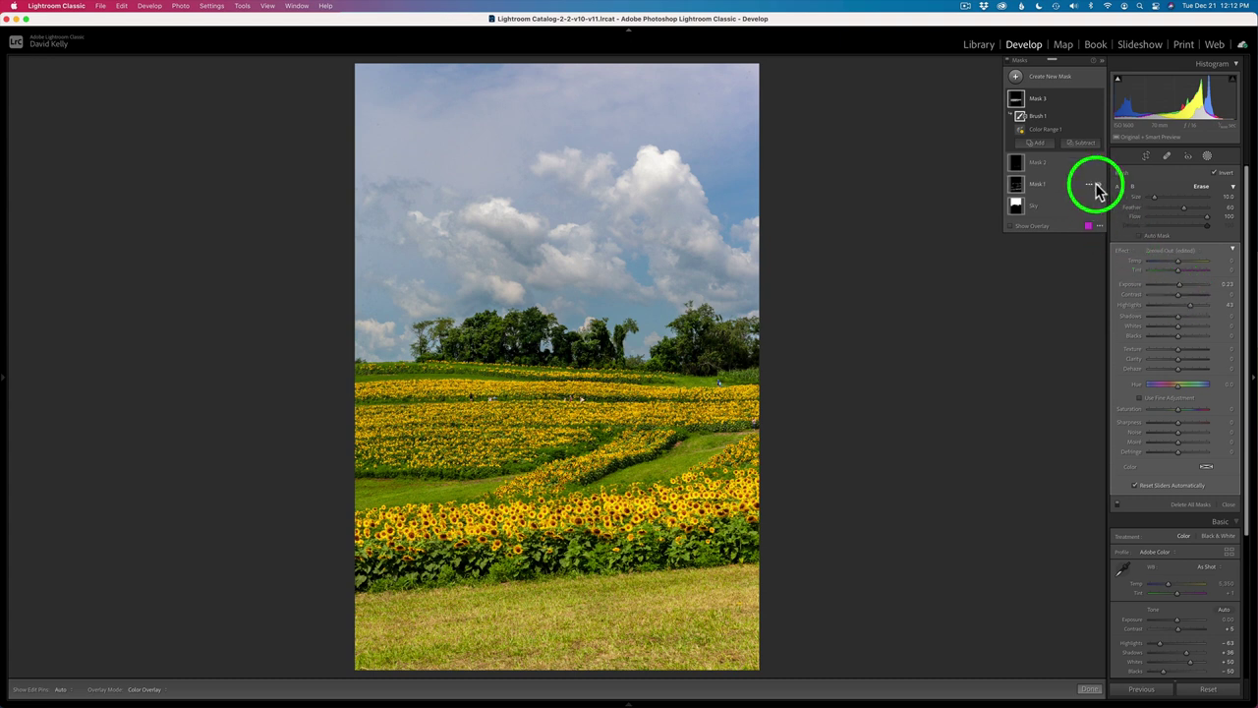
# Step: Raise the background sunflower mask's Exposure to 0.28, compare with the mask hidden and shown, and deselect it
pyautogui.moveTo(1183, 288); pyautogui.dragTo(1182, 288)
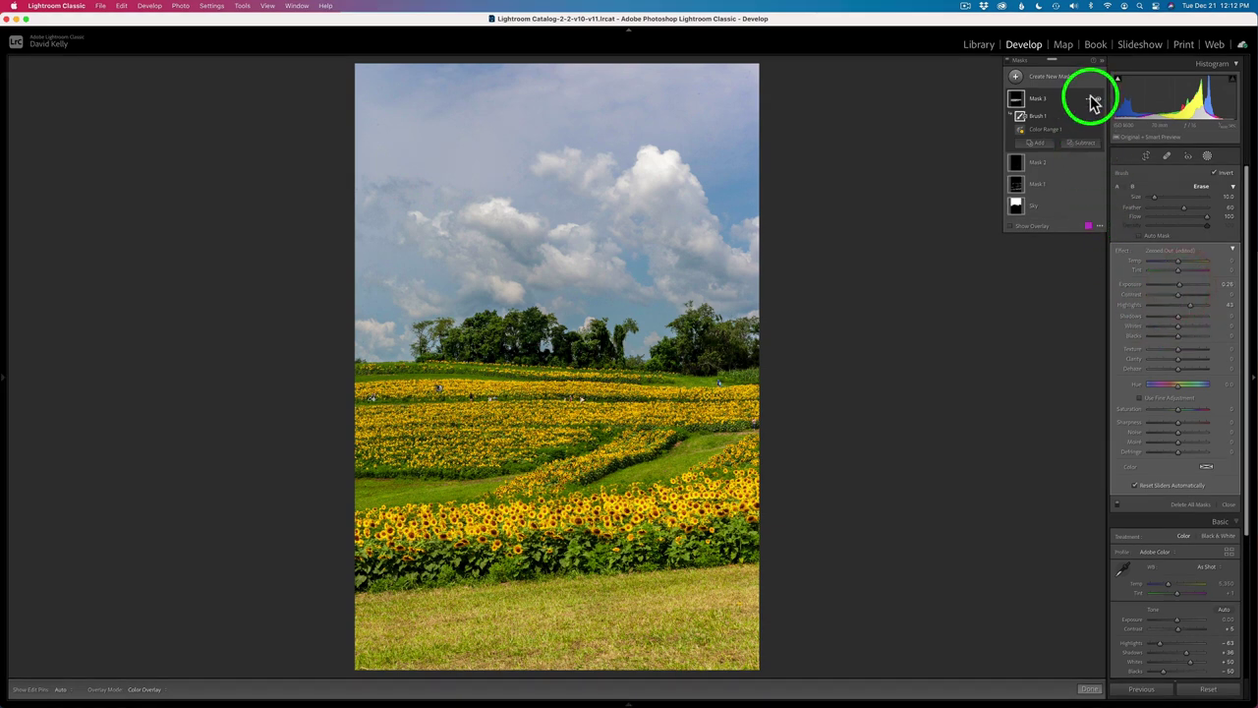
pyautogui.click(1098, 103)
pyautogui.click(1097, 103)
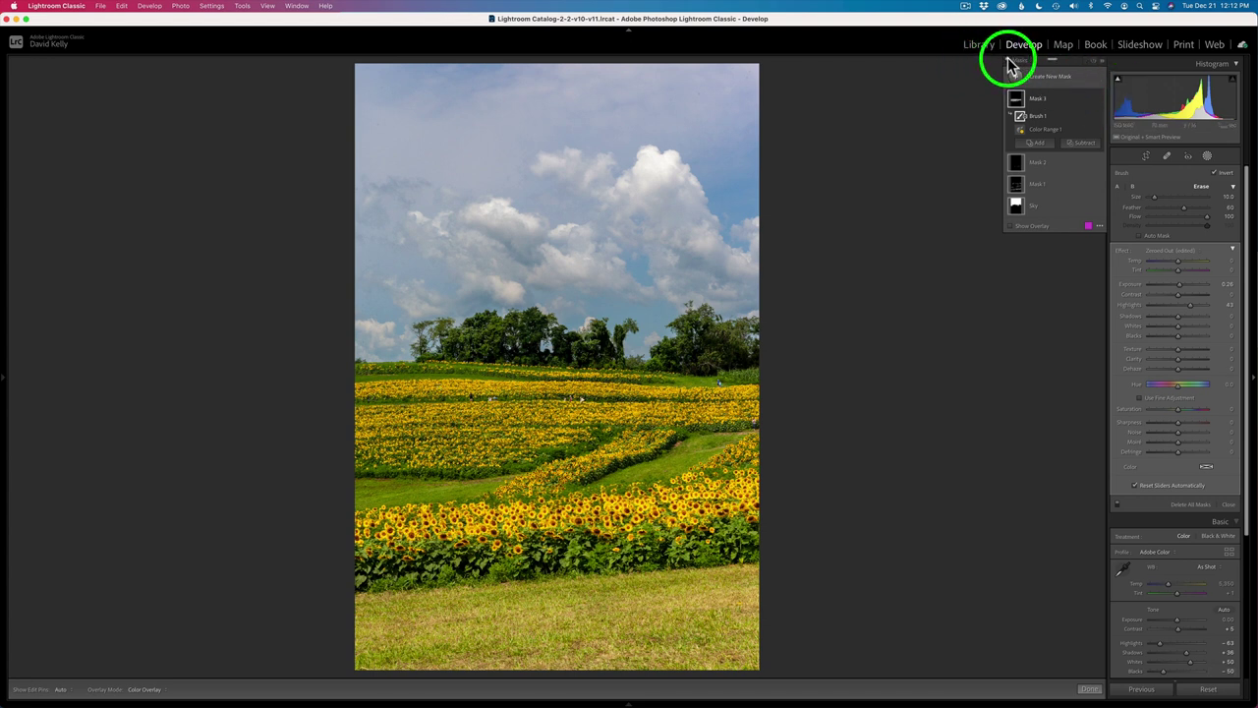
pyautogui.click(932, 194)
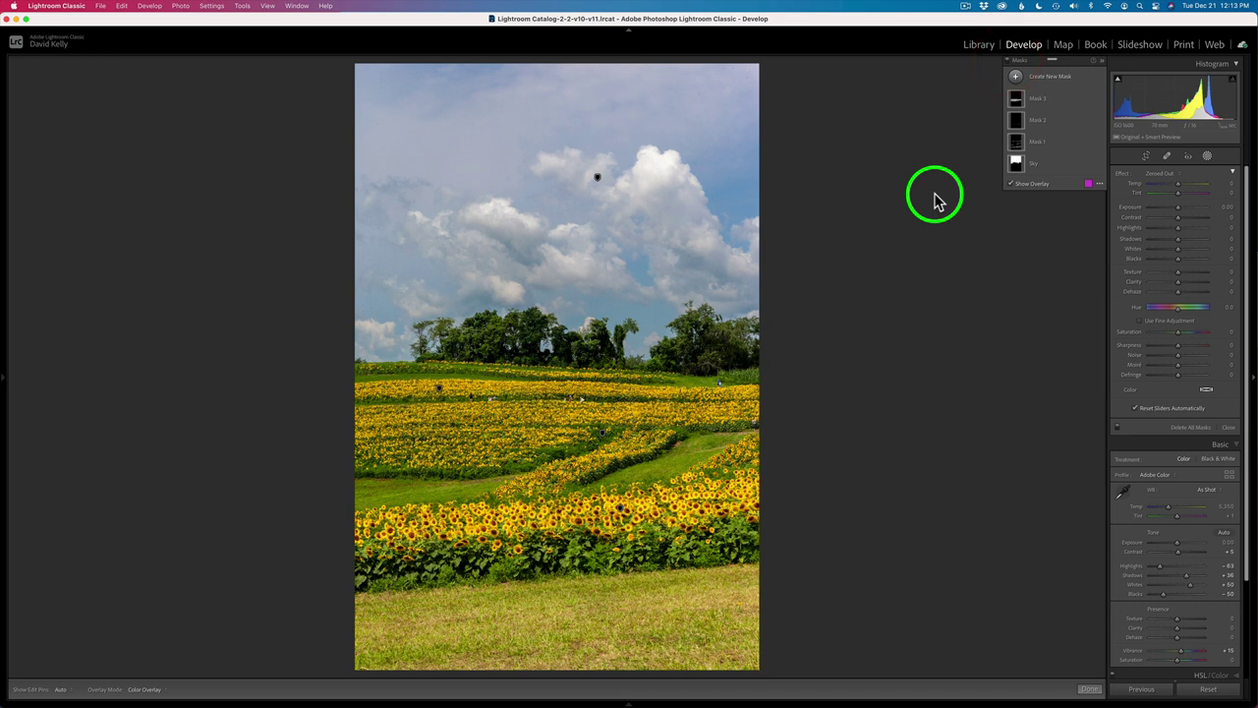
pyautogui.click(975, 159)
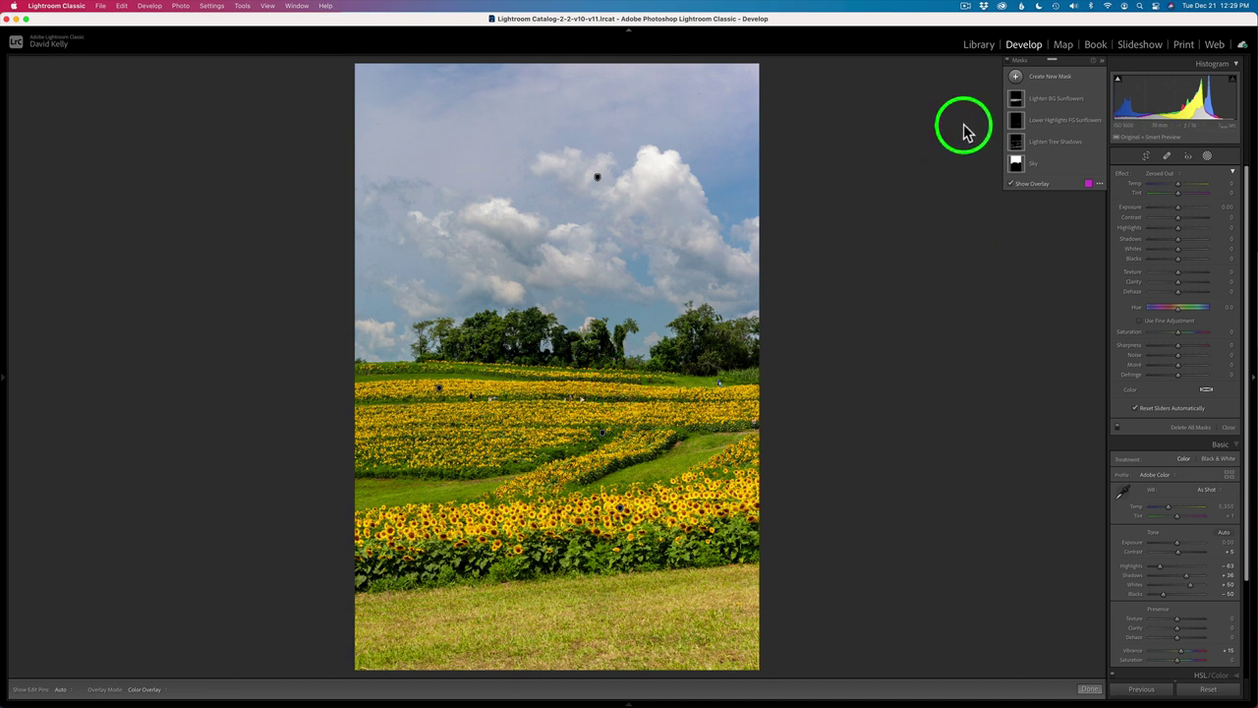
# Step: Add a Linear Gradient mask over the foreground grass, fading upward into the sunflower foliage
pyautogui.click(1015, 77)
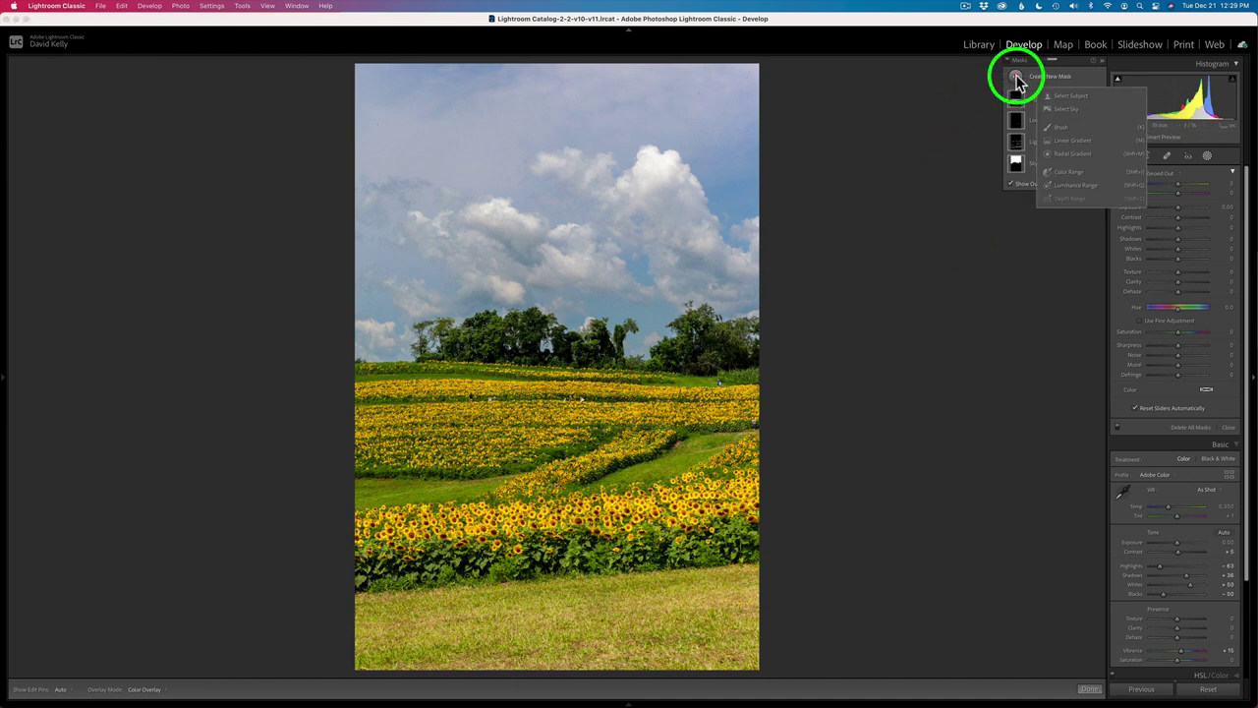
pyautogui.click(1077, 141)
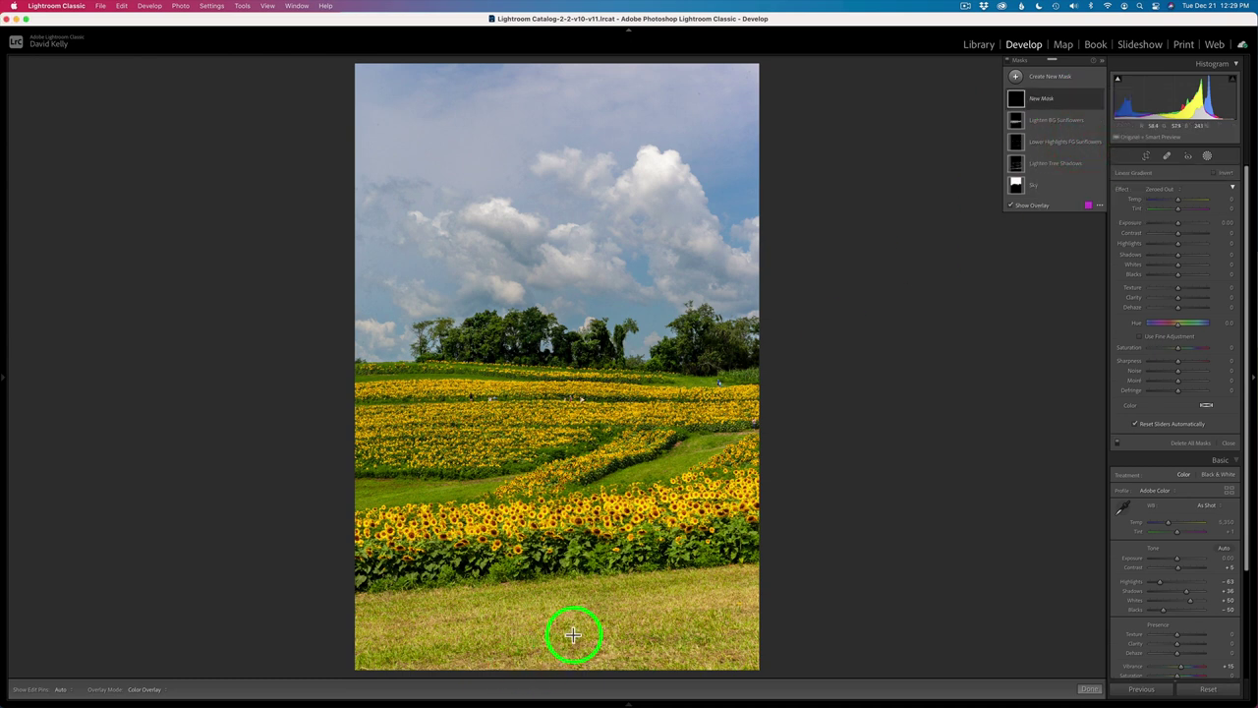
pyautogui.moveTo(573, 632); pyautogui.dragTo(567, 548)
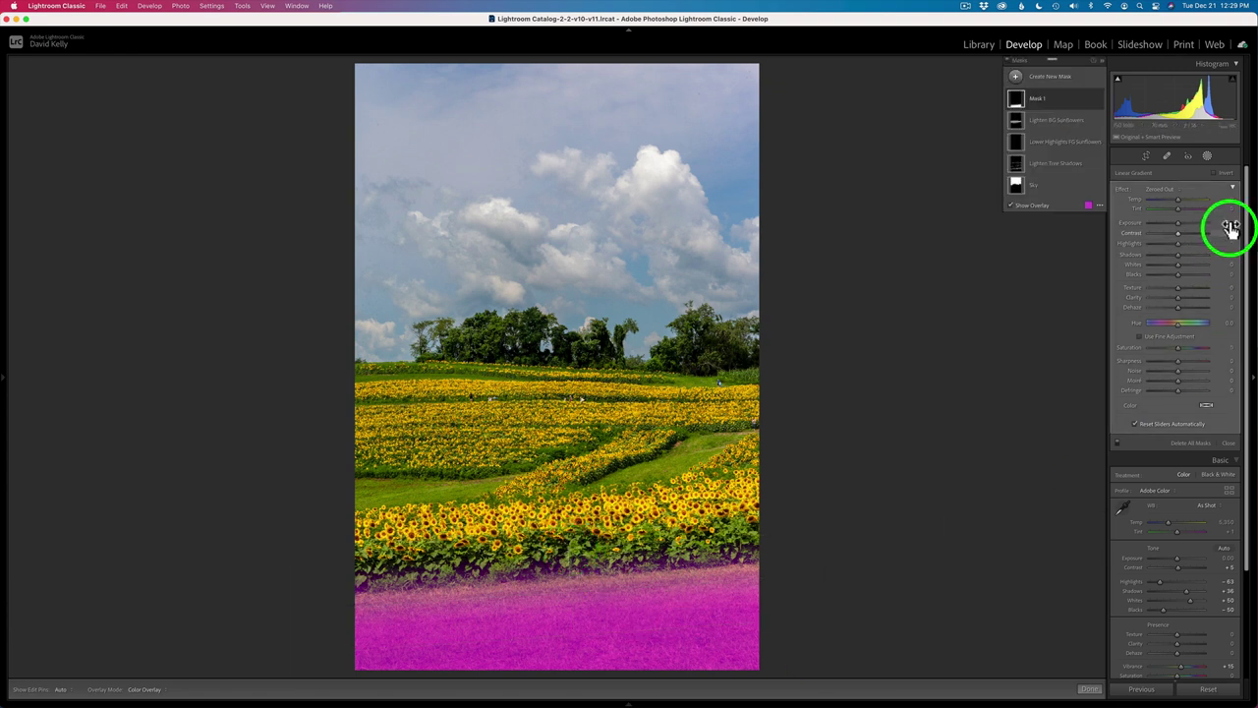
# Step: Lower the grass gradient mask's Exposure to -0.41 and Shadows to -43, and deselect the mask
pyautogui.moveTo(1182, 228); pyautogui.dragTo(1178, 228)
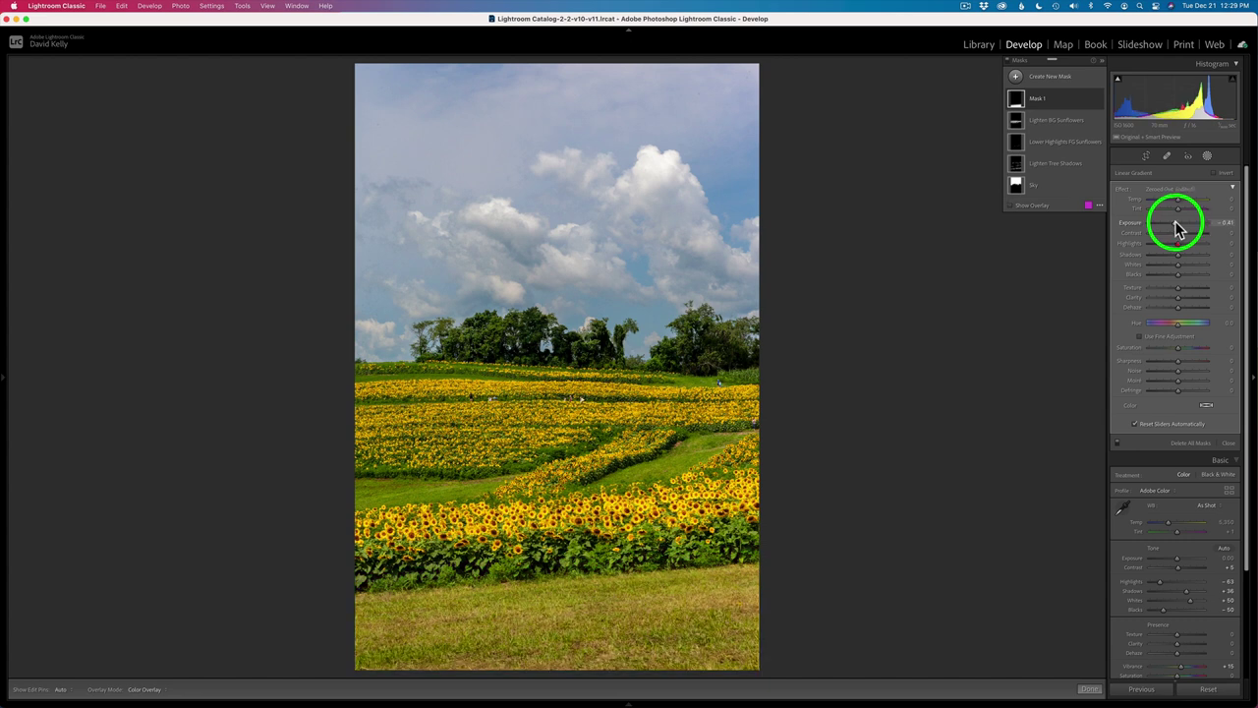
pyautogui.moveTo(1176, 259); pyautogui.dragTo(1167, 260)
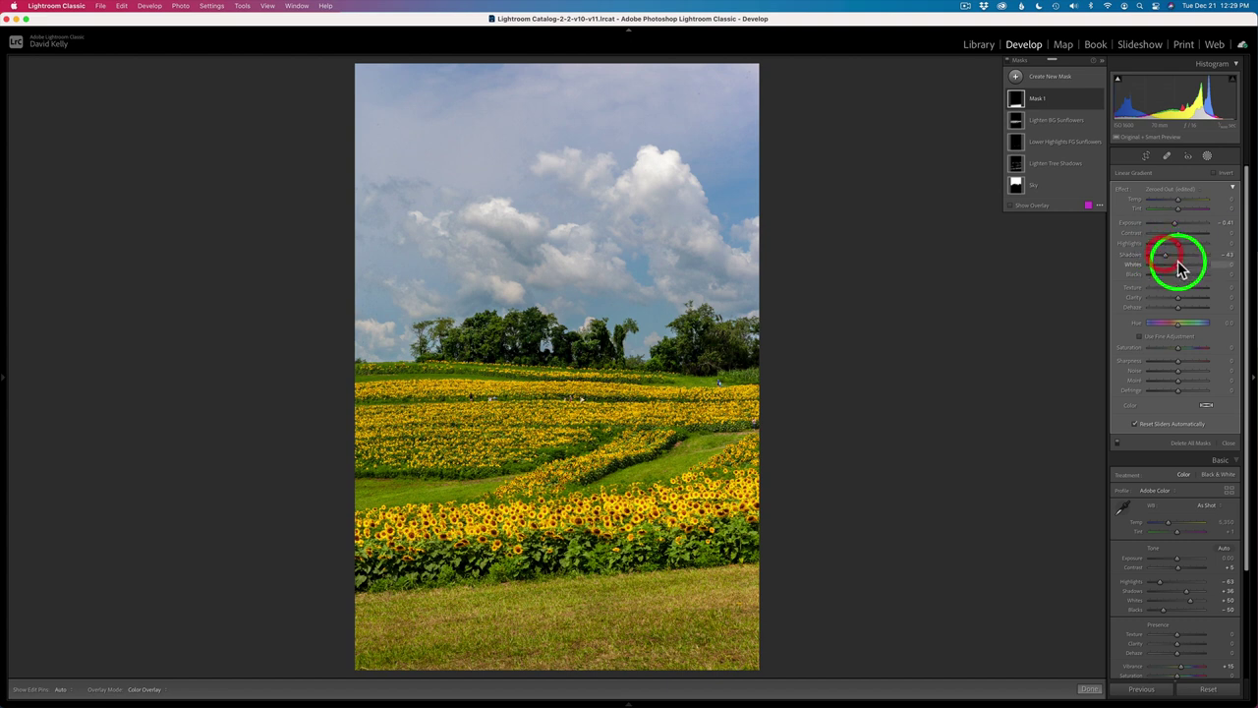
pyautogui.moveTo(1098, 95)
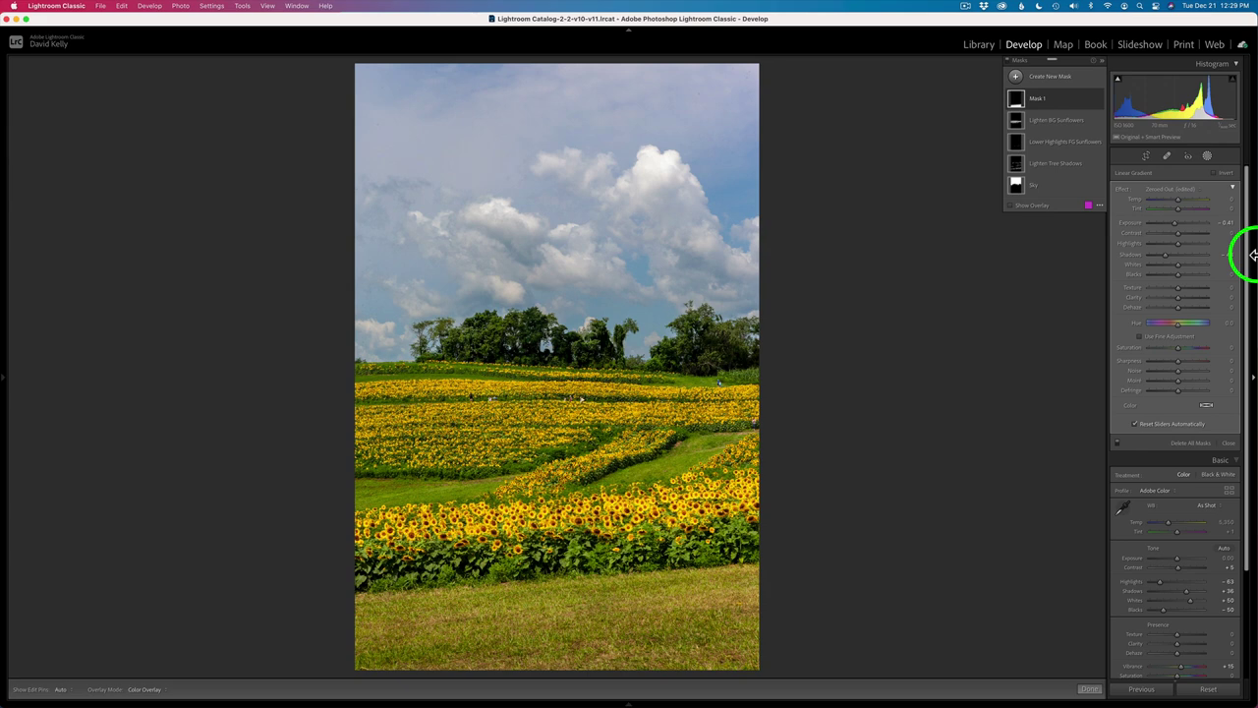
pyautogui.click(1010, 67)
pyautogui.click(1010, 67)
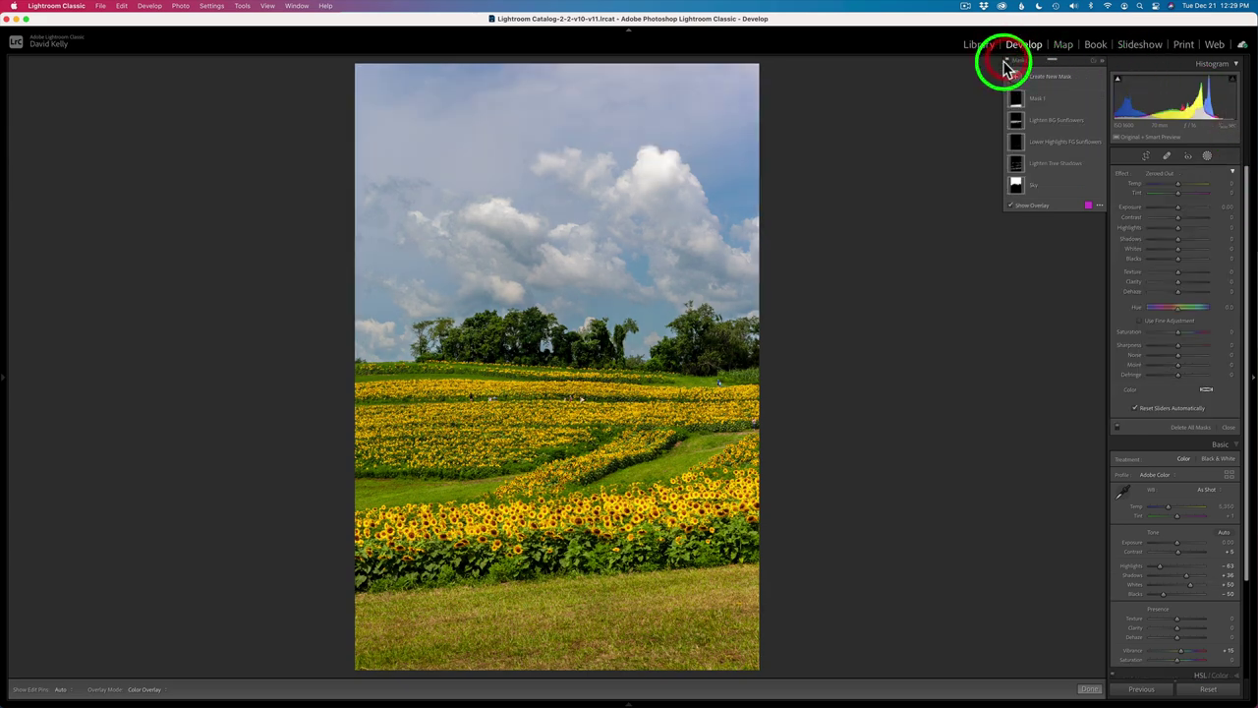